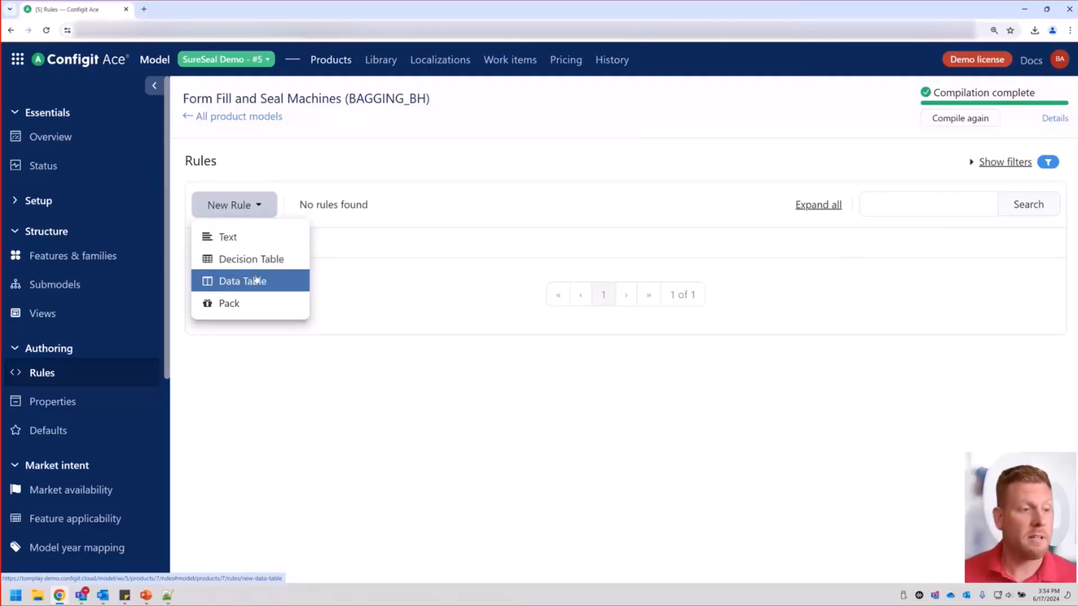
Create a new text rule and enter "Facility Voltage vs Market" as its description.
{"action": "left_click", "coordinate": [248, 236]}
{"action": "left_click", "coordinate": [400, 196]}
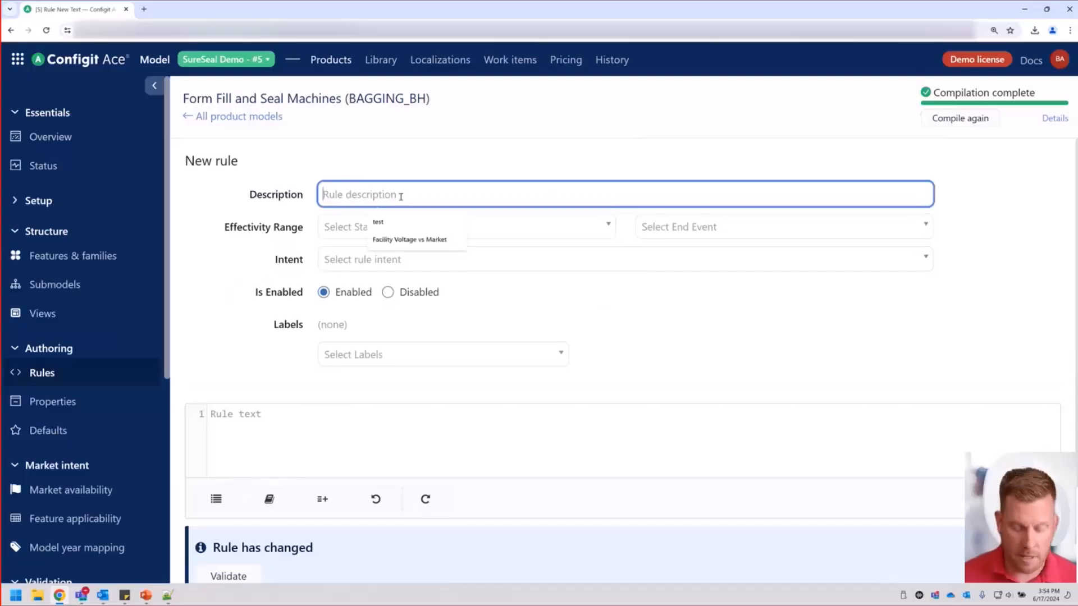
{"action": "type", "text": "Favili"}
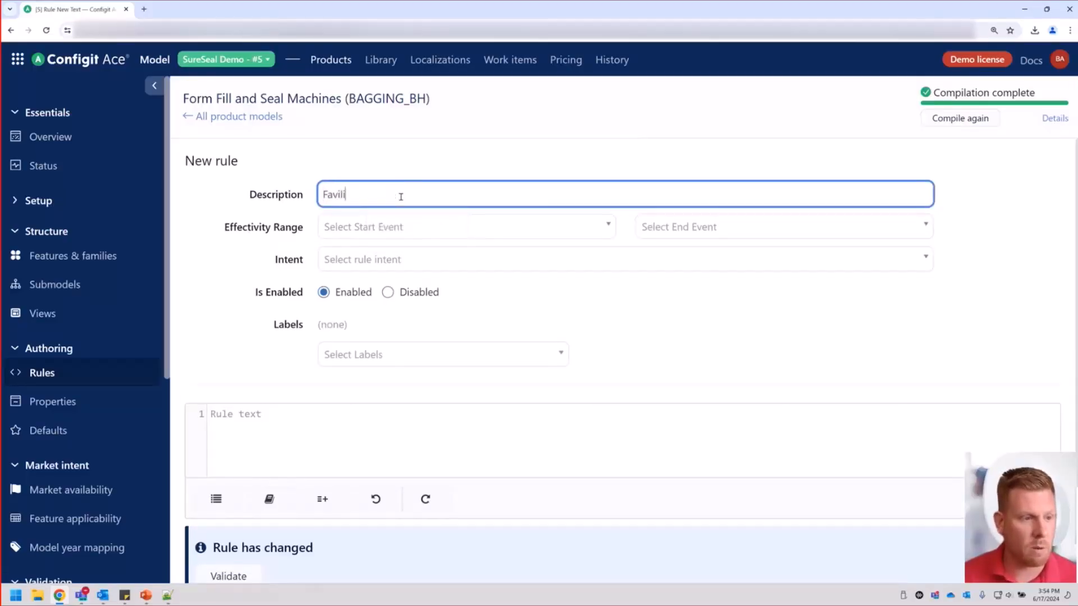
{"action": "key", "text": "BackSpace"}
{"action": "key", "text": "BackSpace"}
{"action": "type", "text": "cility "}
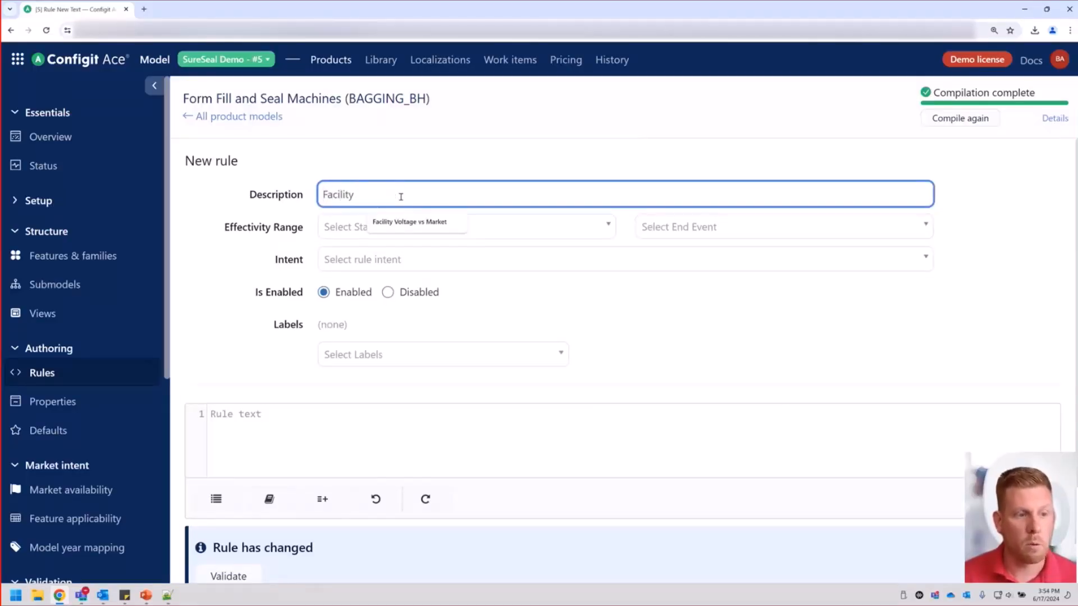
{"action": "type", "text": "Voltage vs Market"}
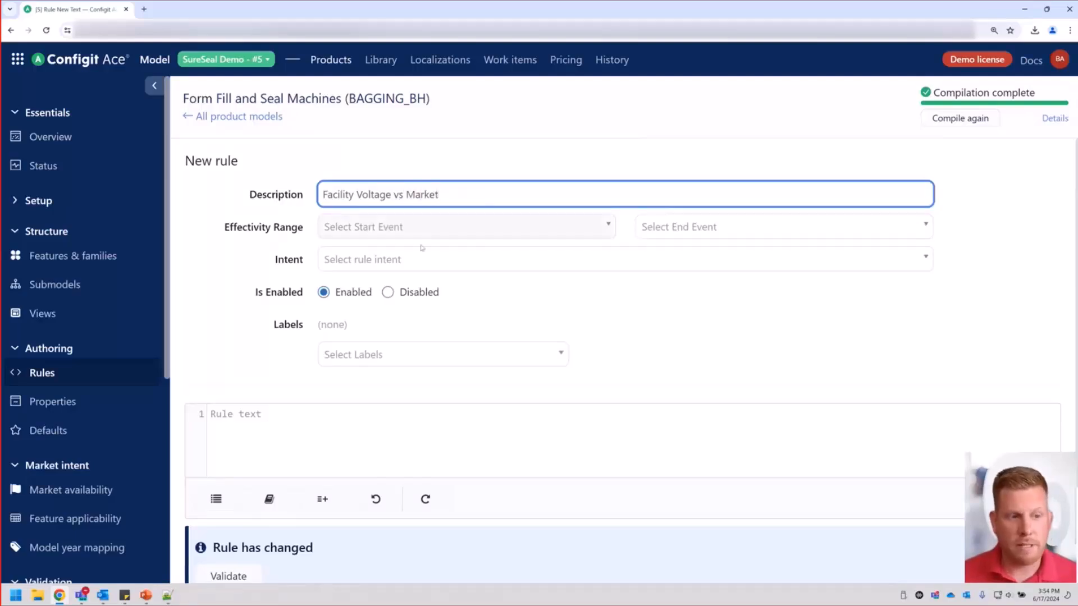
Set the rule's effectivity range from Default Start Date to Default End Date and its intent to Marketing.
{"action": "left_click", "coordinate": [432, 229]}
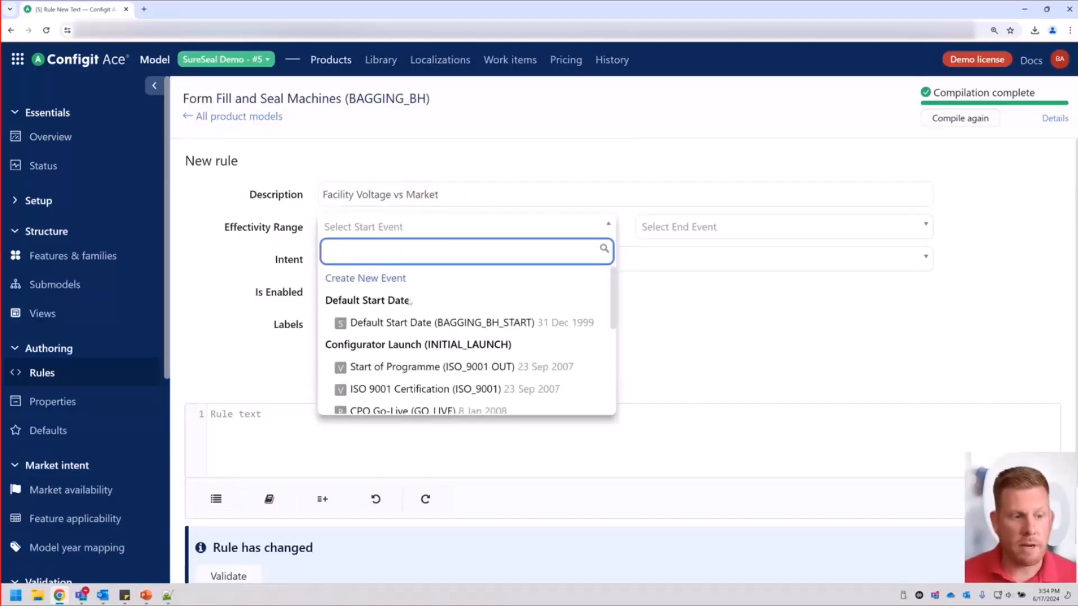
{"action": "left_click", "coordinate": [412, 325]}
{"action": "left_click", "coordinate": [825, 229]}
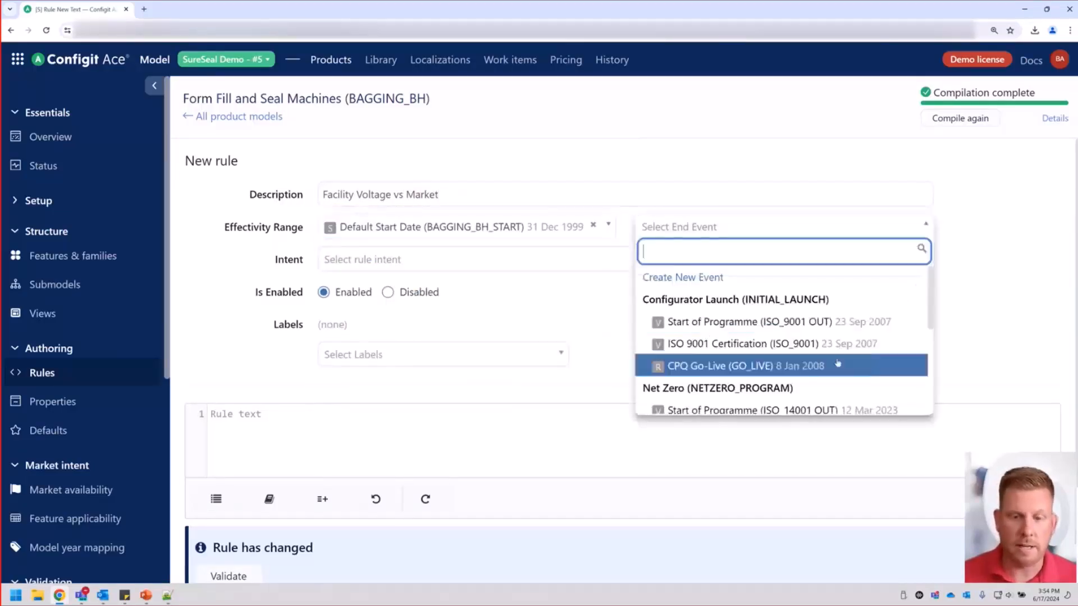
{"action": "scroll", "coordinate": [781, 365], "scroll_direction": "down", "scroll_amount": 3}
{"action": "left_click", "coordinate": [780, 404]}
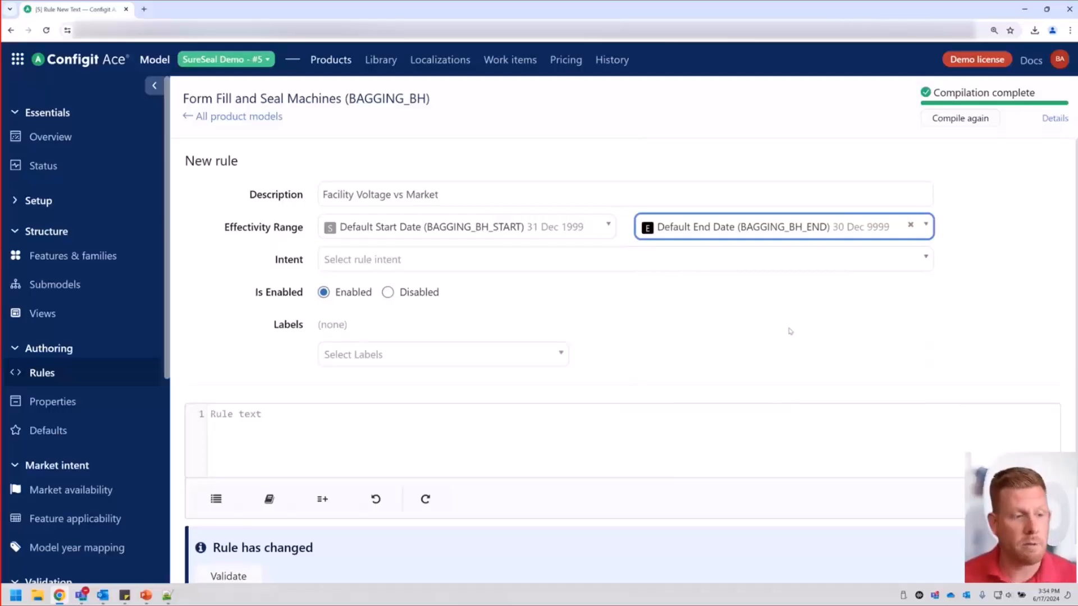
{"action": "left_click", "coordinate": [640, 262]}
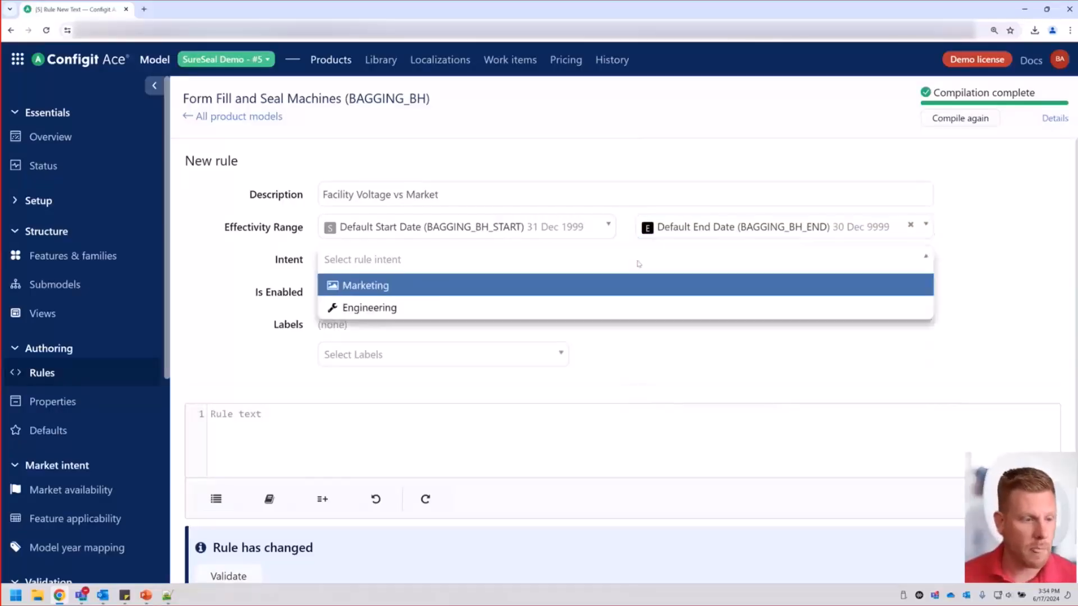
{"action": "left_click", "coordinate": [436, 288]}
Begin the rule text with the condition "if MARKET.MKT_USA", inserting the U.S.A. feature from the family and feature search.
{"action": "scroll", "coordinate": [331, 372], "scroll_direction": "down", "scroll_amount": 1}
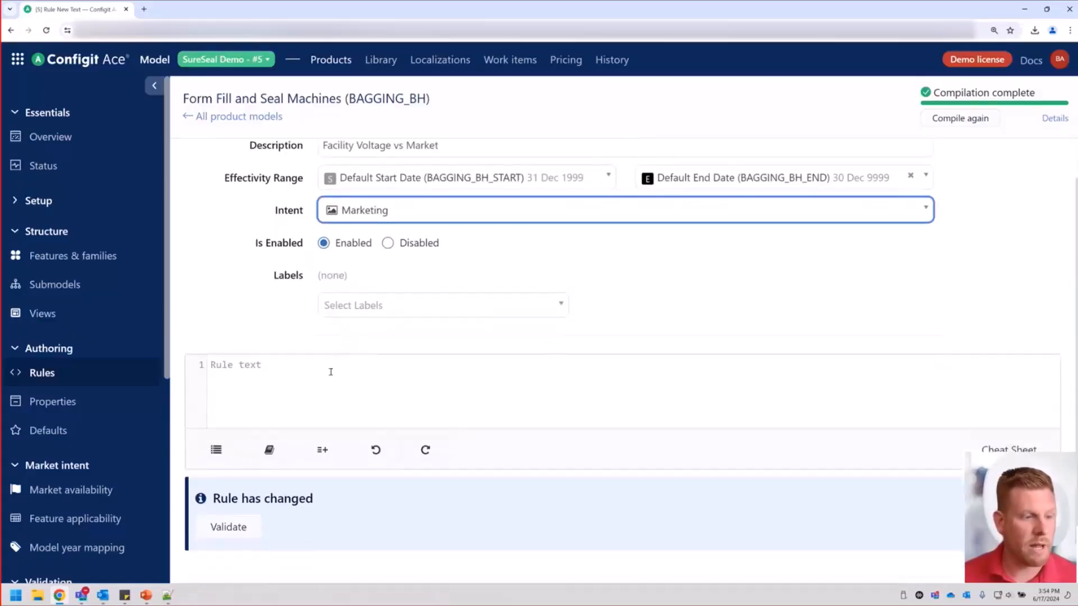
{"action": "left_click", "coordinate": [330, 372]}
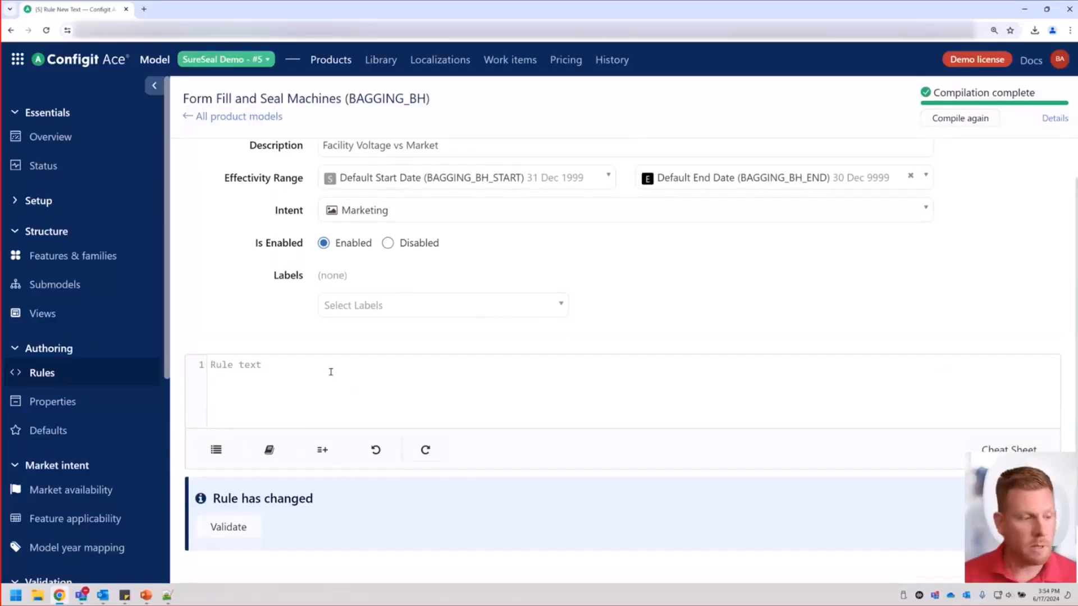
{"action": "type", "text": "if"}
{"action": "scroll", "coordinate": [235, 418], "scroll_direction": "down", "scroll_amount": 1}
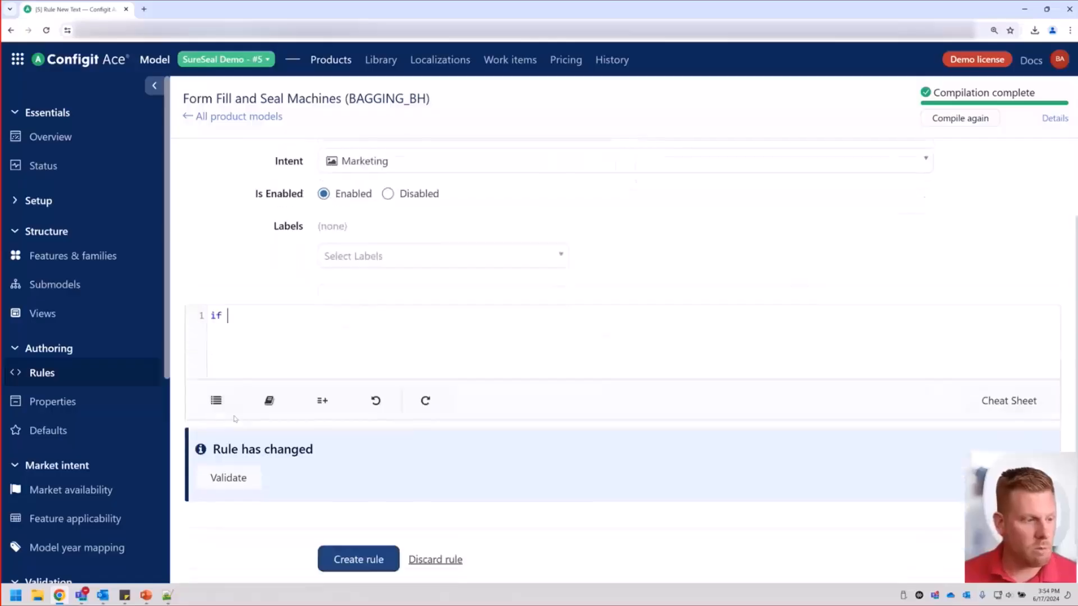
{"action": "left_click", "coordinate": [217, 401]}
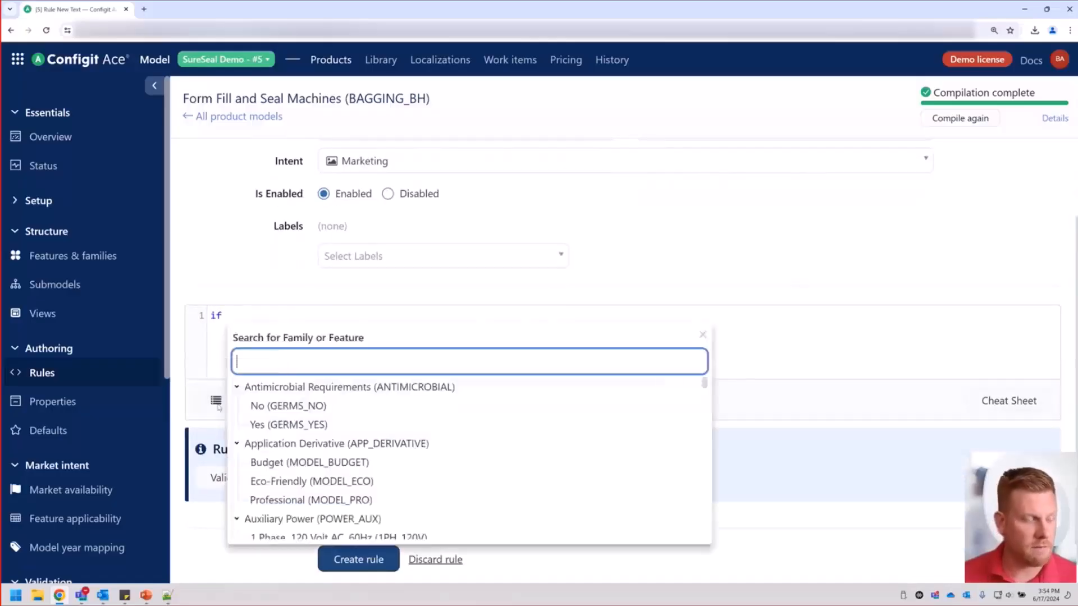
{"action": "type", "text": "mar"}
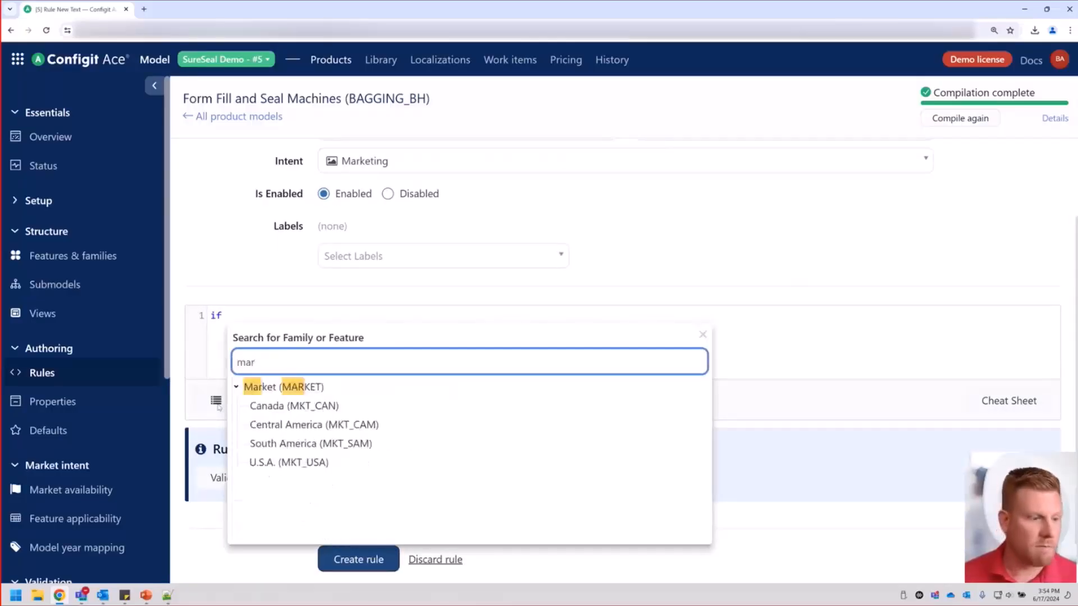
{"action": "left_click", "coordinate": [323, 466]}
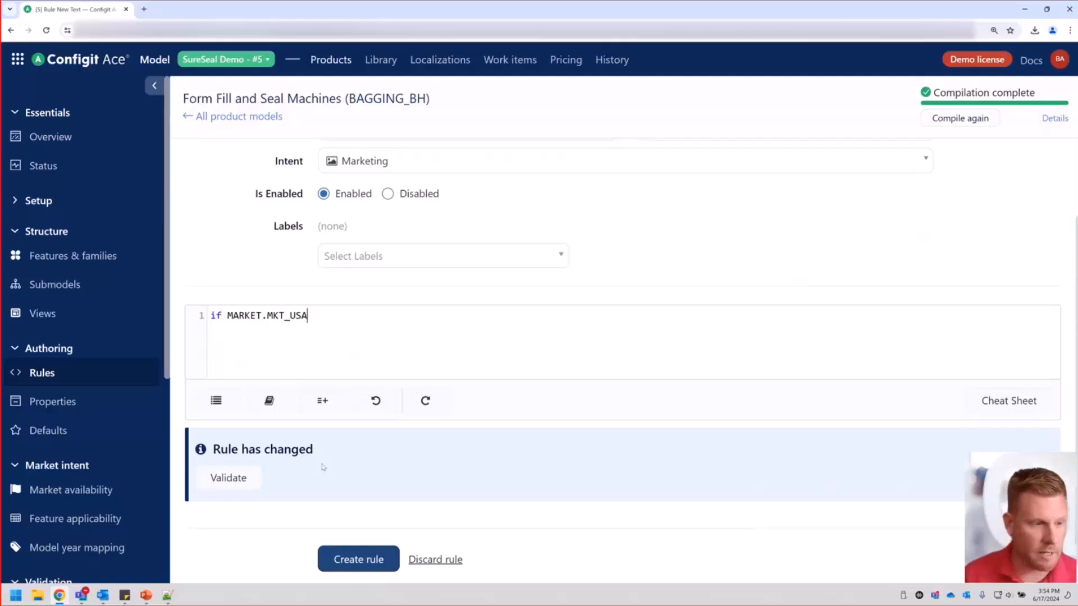
Continue the rule text with "then POWER_MAIN.[3PH_220V] or", picking the 220 Volt main facility power feature from the feature search.
{"action": "type", "text": "then"}
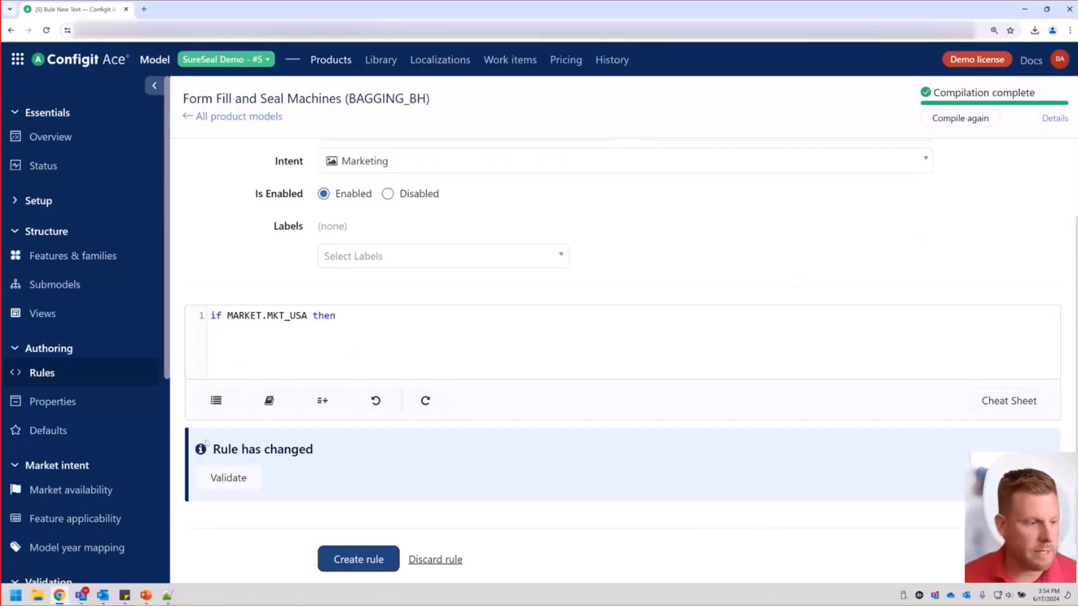
{"action": "left_click", "coordinate": [230, 406]}
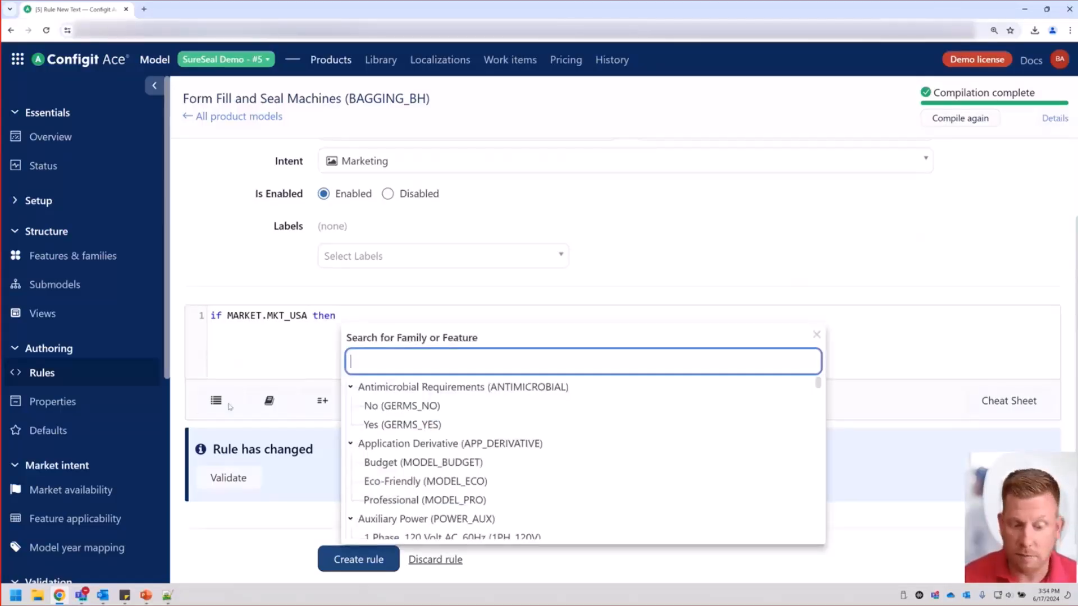
{"action": "type", "text": "vol"}
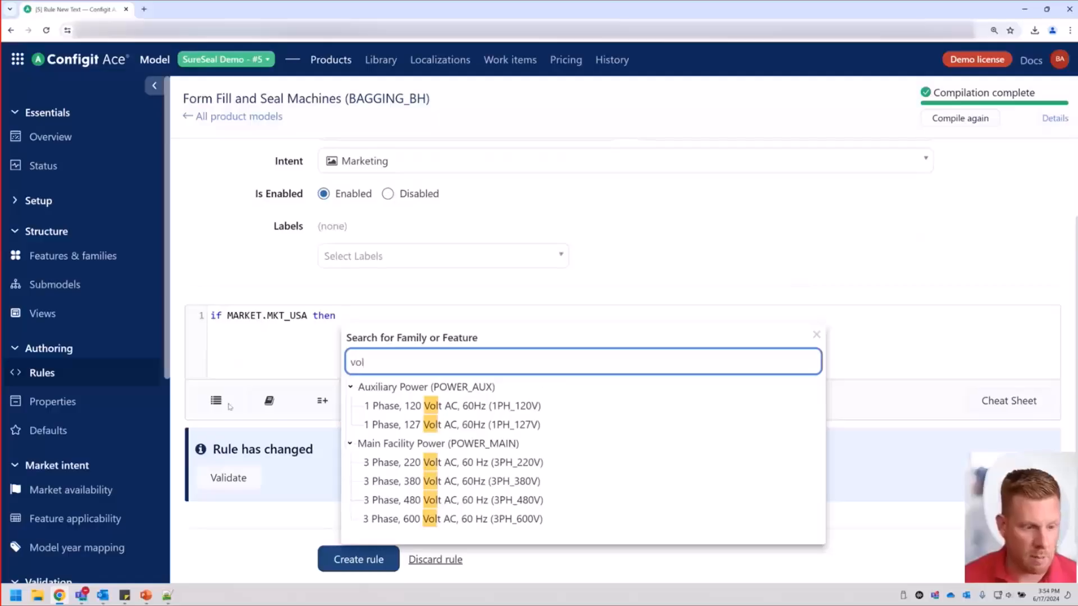
{"action": "left_click", "coordinate": [530, 464]}
{"action": "type", "text": "or"}
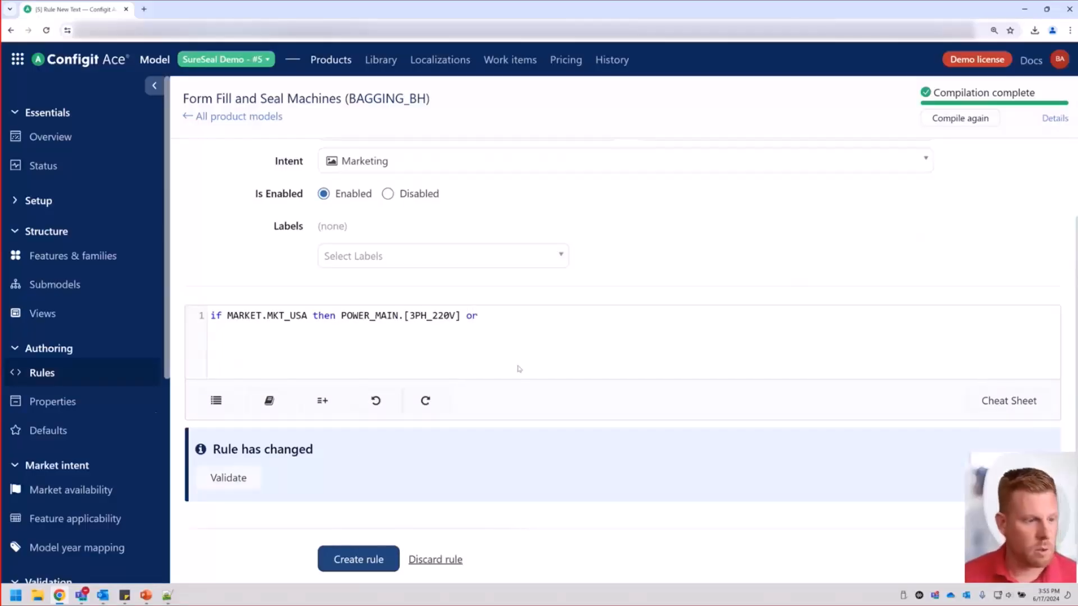
Complete the rule text with POWER_MAIN.[3PH_480V] using a feature search for 480, and validate the rule.
{"action": "left_click", "coordinate": [226, 397]}
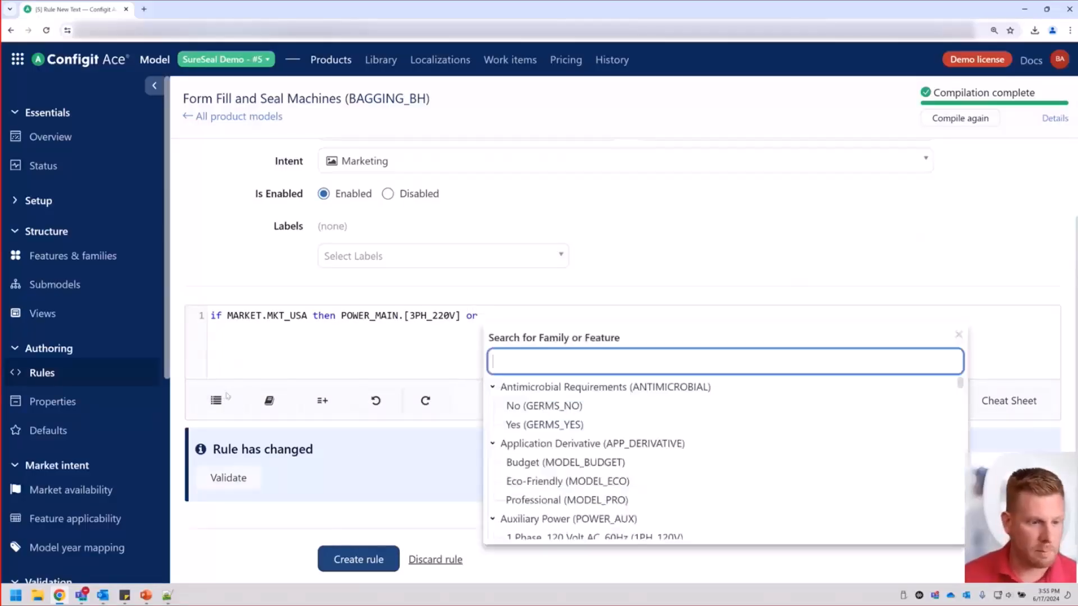
{"action": "type", "text": "480V"}
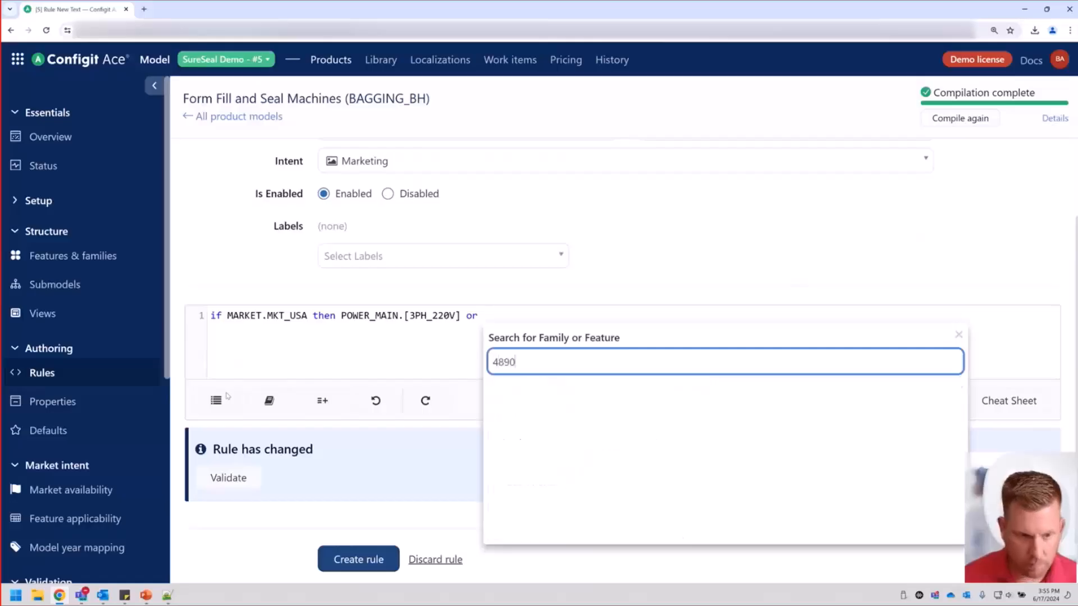
{"action": "key", "text": "BackSpace"}
{"action": "key", "text": "BackSpace"}
{"action": "type", "text": "0V"}
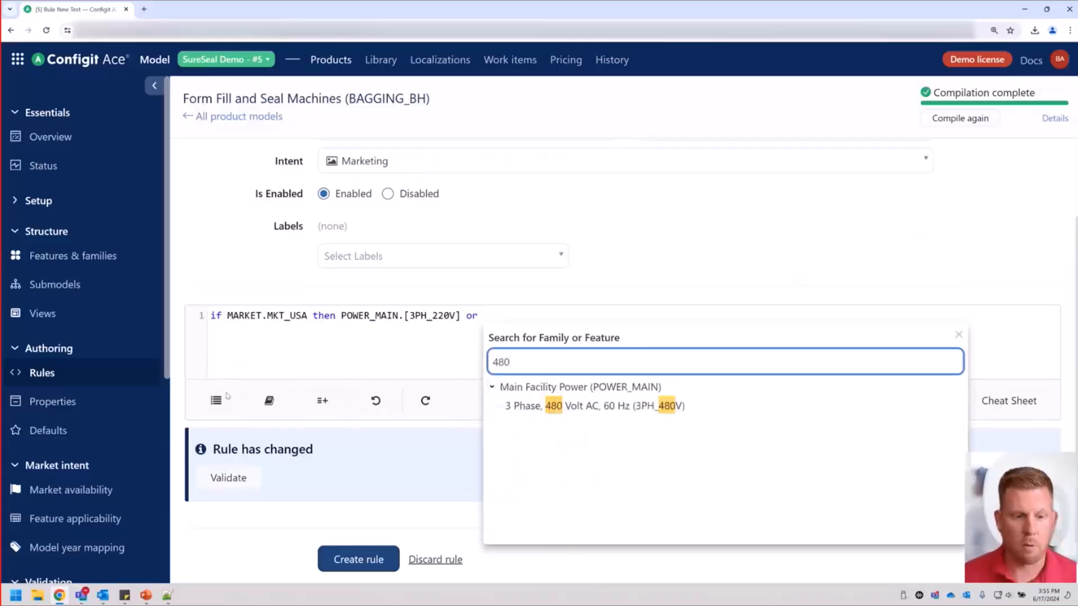
{"action": "key", "text": "Return"}
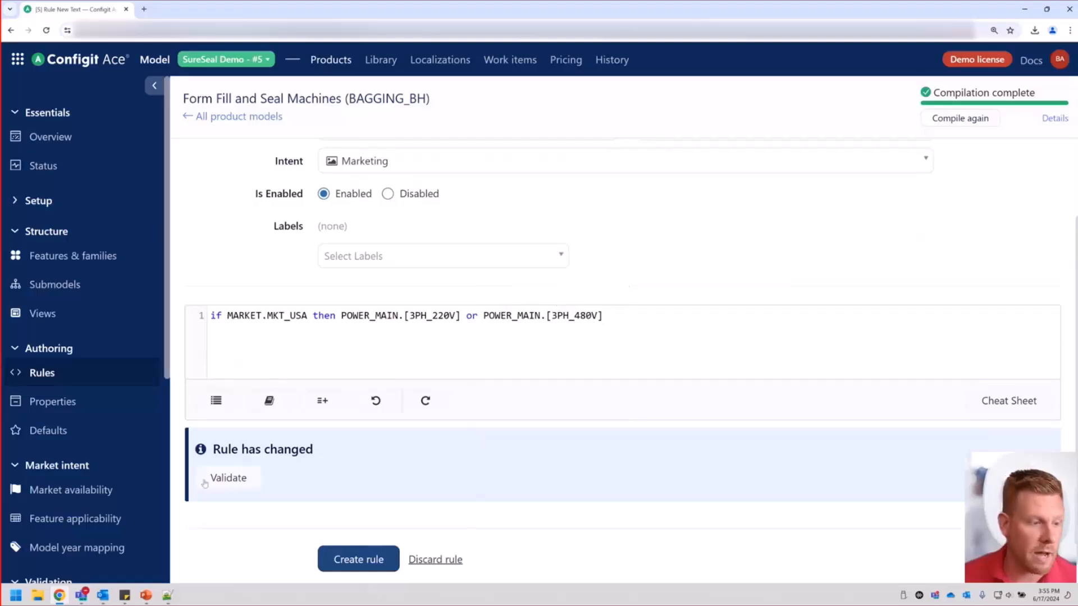
{"action": "left_click", "coordinate": [228, 477]}
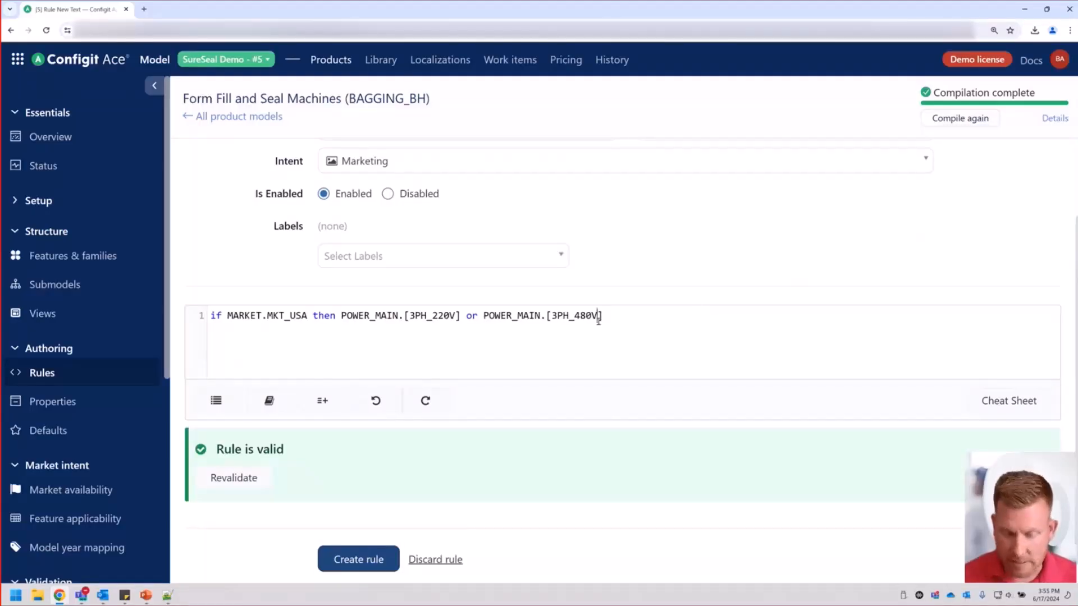
Misspell the last feature in the rule text as 3PH_480, validate the rule, and mark the feature name in the validation result.
{"action": "key", "text": "BackSpace"}
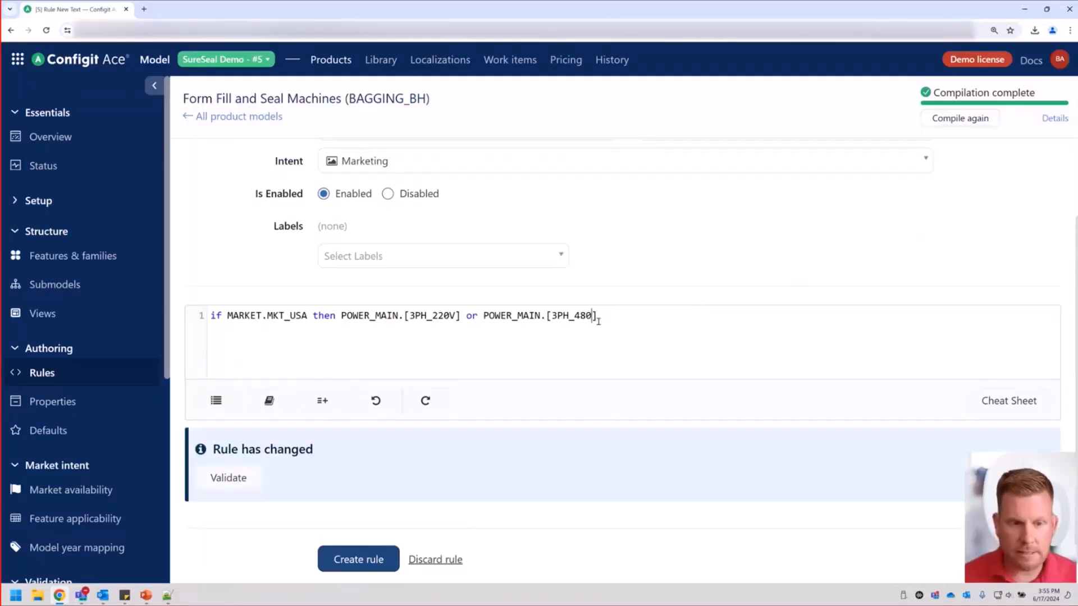
{"action": "left_click", "coordinate": [634, 324]}
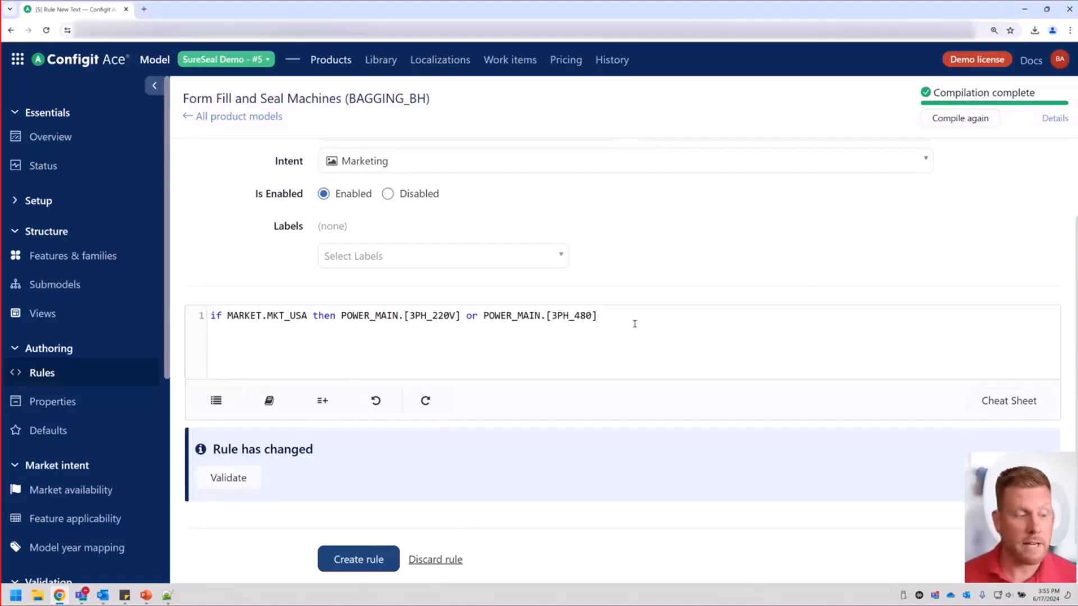
{"action": "left_click", "coordinate": [241, 477]}
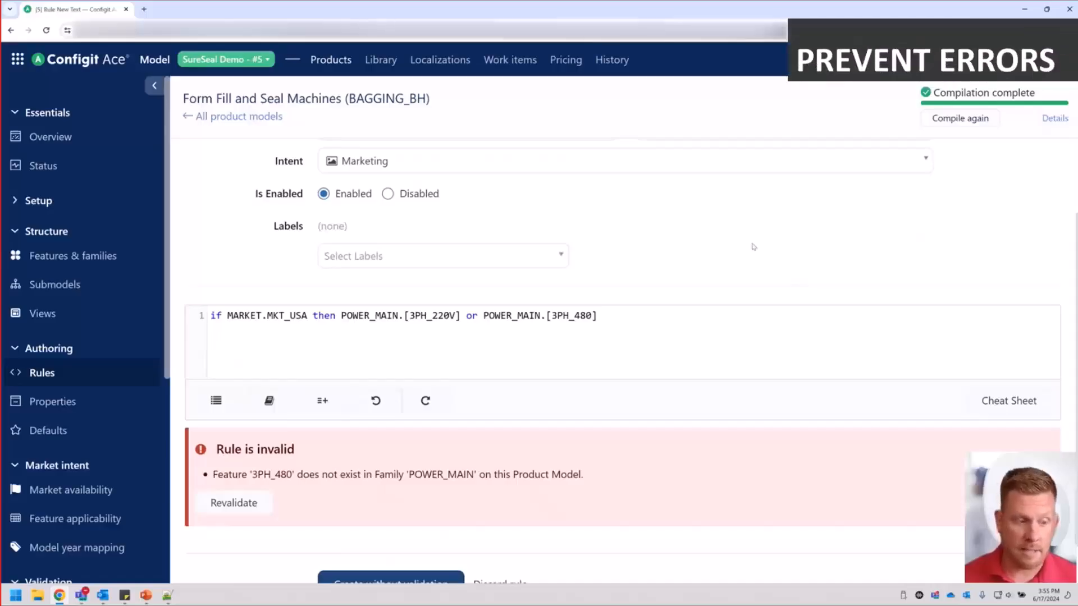
{"action": "double_click", "coordinate": [273, 474]}
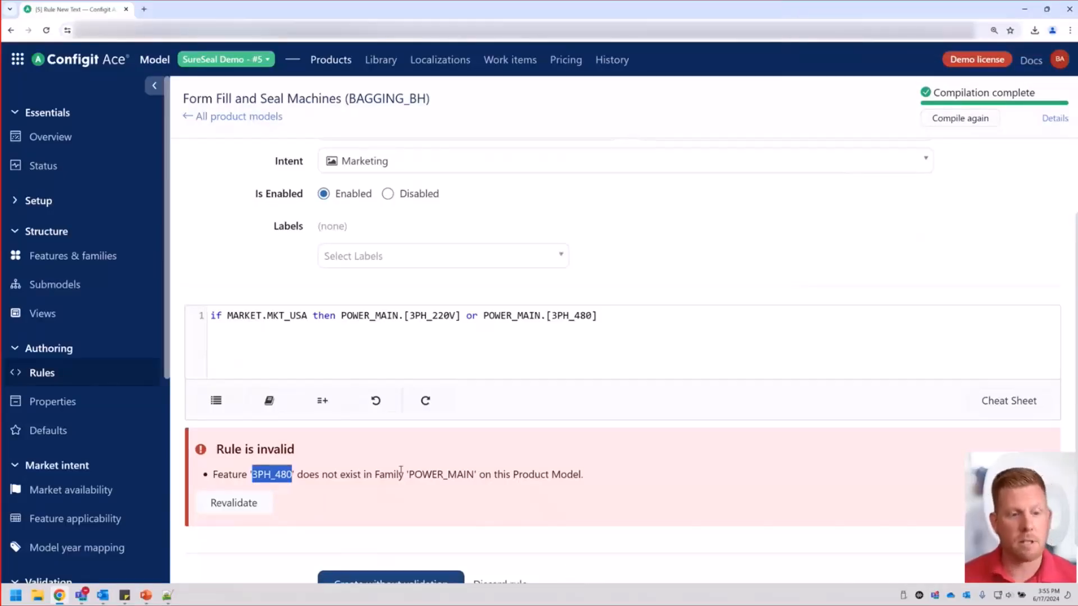
Correct the last feature in the rule text to 3PH_480V and revalidate the rule.
{"action": "left_click", "coordinate": [593, 316]}
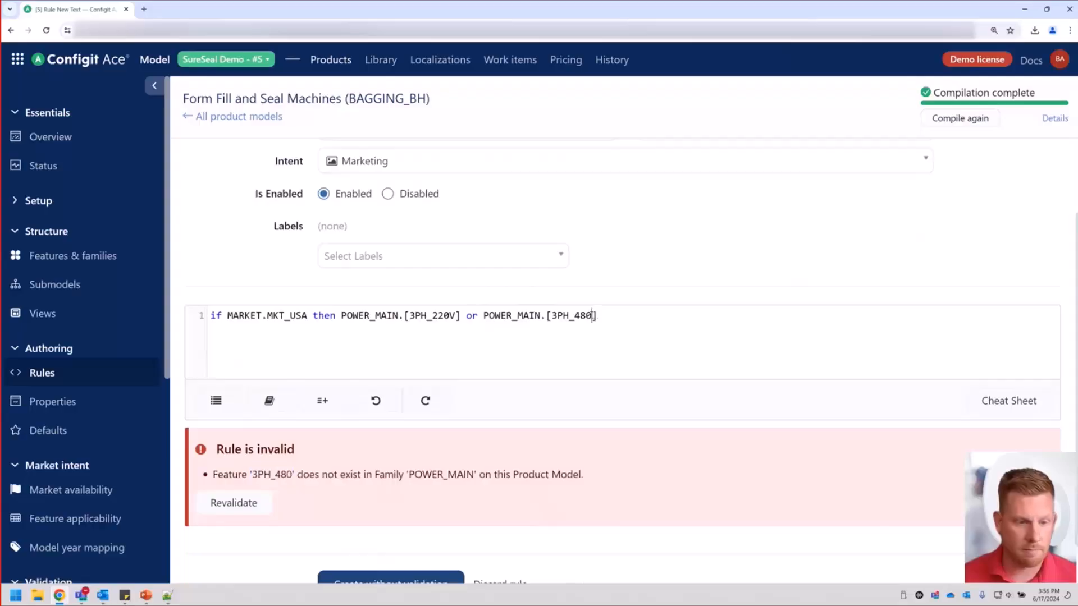
{"action": "type", "text": "V"}
{"action": "left_click", "coordinate": [231, 477]}
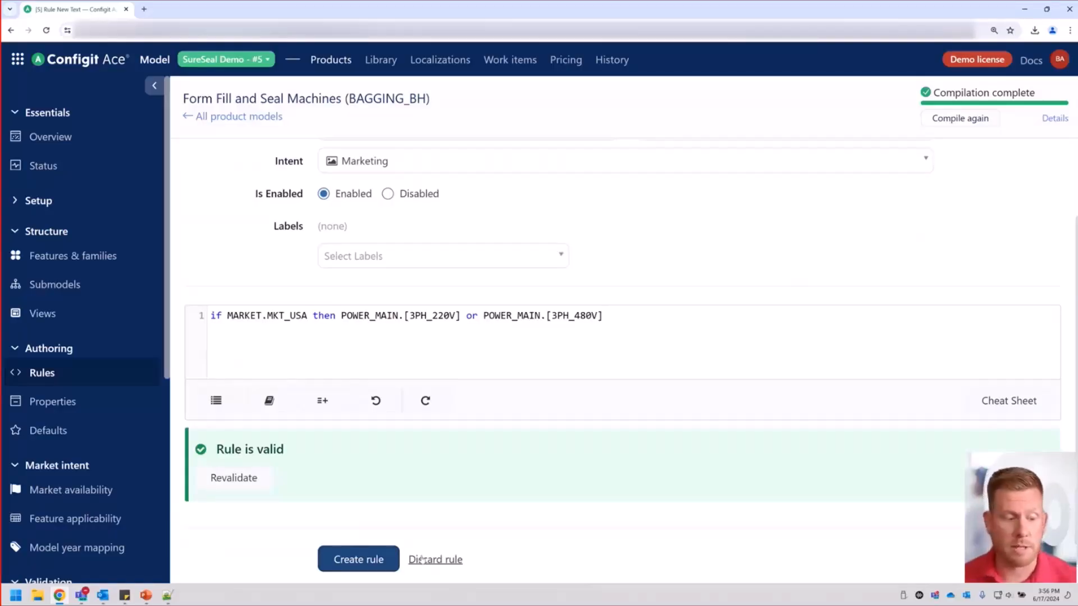
Discard the text rule and start a new decision table rule.
{"action": "left_click", "coordinate": [422, 559]}
{"action": "left_click", "coordinate": [251, 403]}
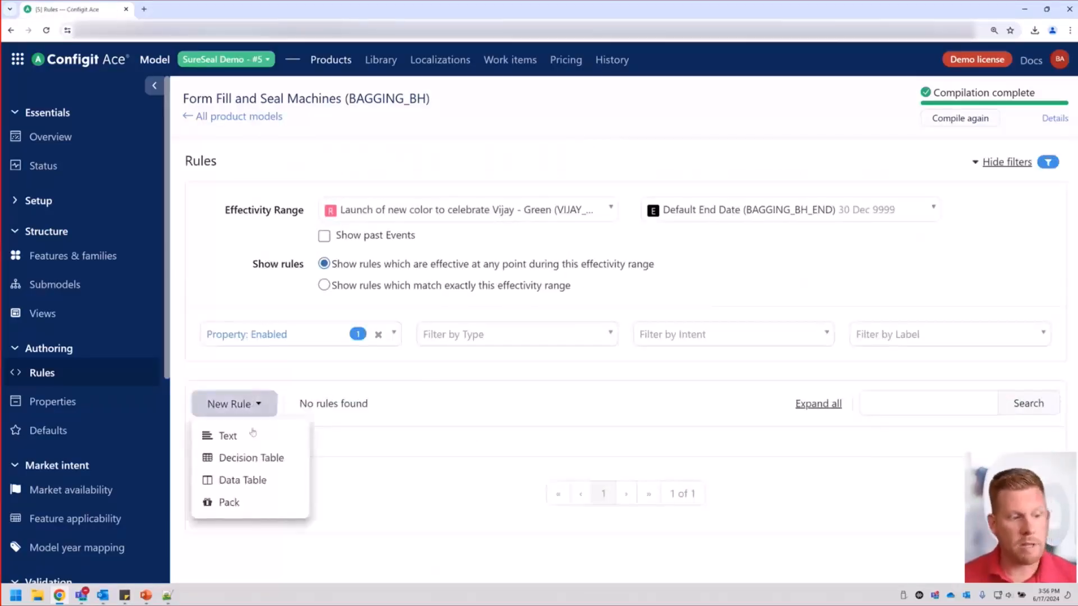
{"action": "left_click", "coordinate": [253, 465]}
Describe the decision table rule as "Facility Voltage vs Market" and set its effectivity range from Default Start Date to Default End Date.
{"action": "left_click", "coordinate": [512, 191]}
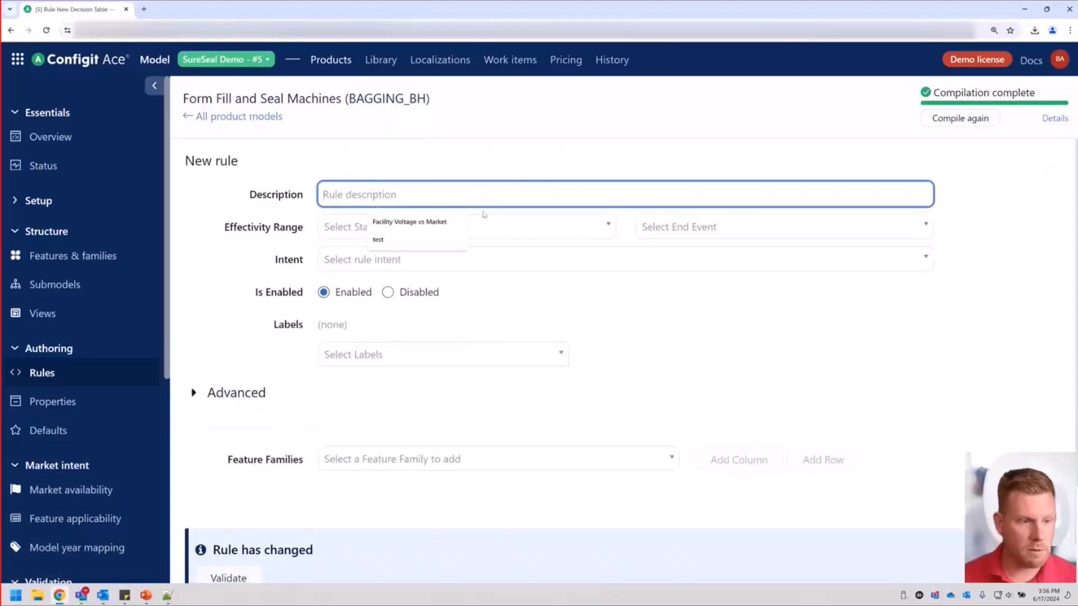
{"action": "left_click", "coordinate": [409, 222]}
{"action": "left_click", "coordinate": [412, 227]}
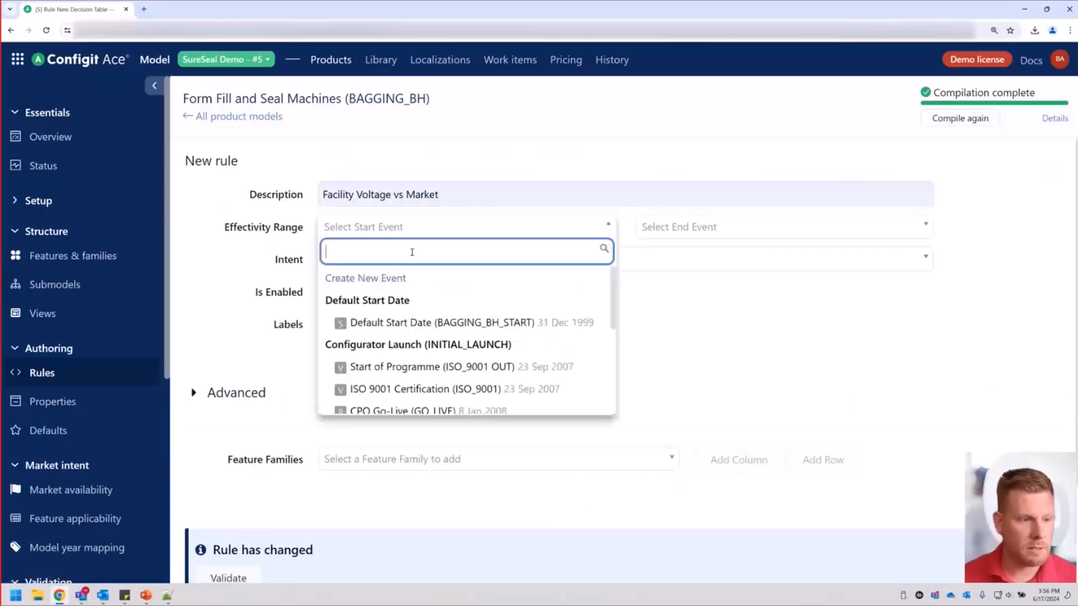
{"action": "left_click", "coordinate": [421, 321]}
{"action": "left_click", "coordinate": [730, 227]}
{"action": "scroll", "coordinate": [767, 292], "scroll_direction": "down", "scroll_amount": 5}
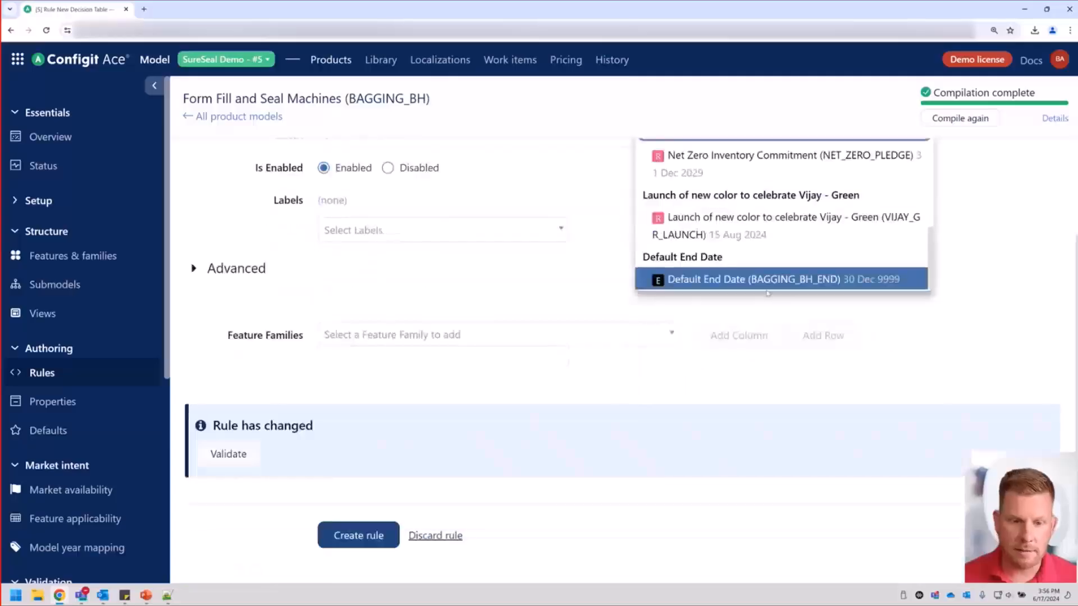
{"action": "left_click", "coordinate": [767, 289]}
Set the decision table rule's intent to Marketing.
{"action": "scroll", "coordinate": [471, 227], "scroll_direction": "up", "scroll_amount": 2}
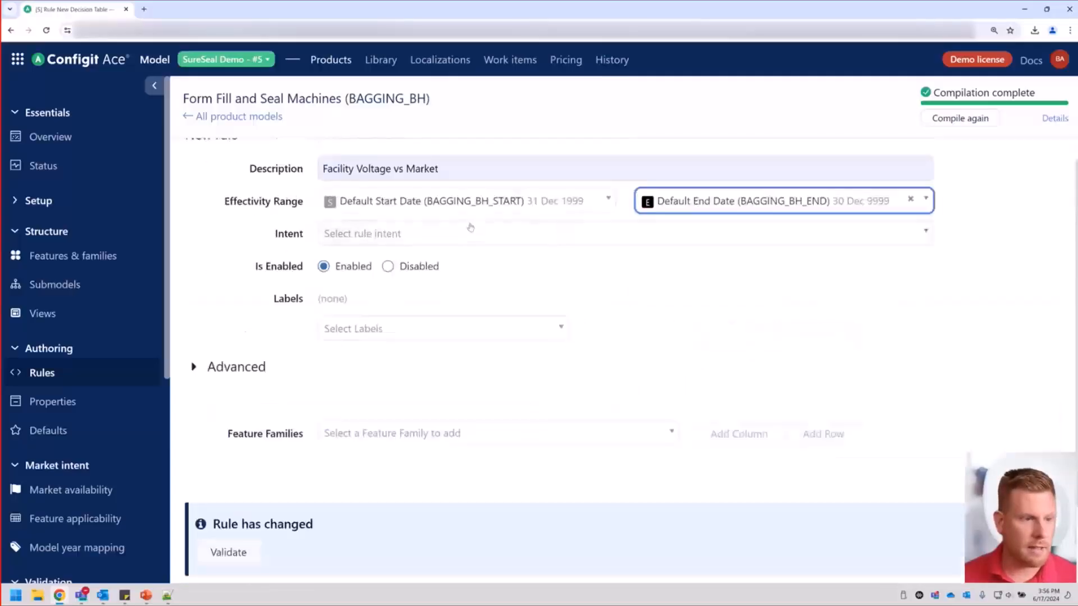
{"action": "left_click", "coordinate": [470, 227]}
{"action": "left_click", "coordinate": [362, 259]}
{"action": "scroll", "coordinate": [413, 376], "scroll_direction": "down", "scroll_amount": 2}
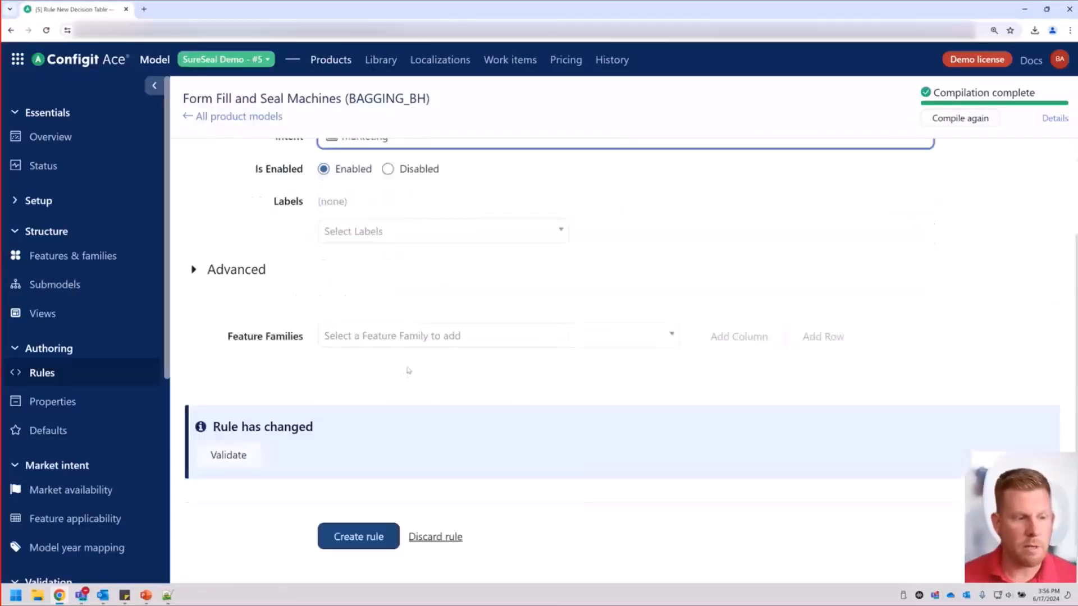
Add the Market (MARKET) feature family to the decision table as a column.
{"action": "left_click", "coordinate": [478, 345]}
{"action": "type", "text": "ma"}
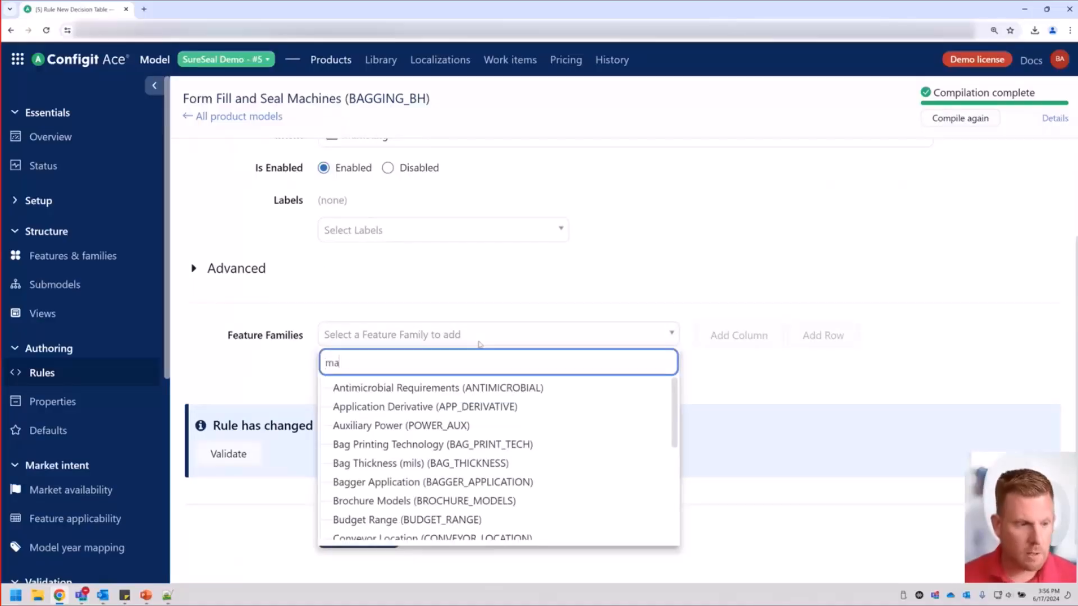
{"action": "type", "text": "rk"}
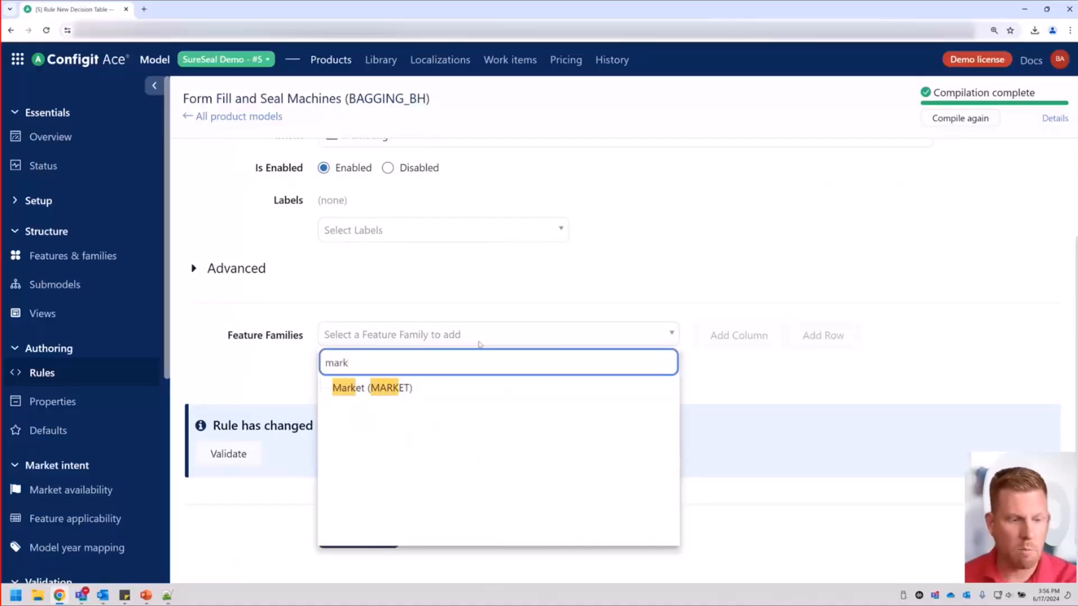
{"action": "left_click", "coordinate": [411, 388]}
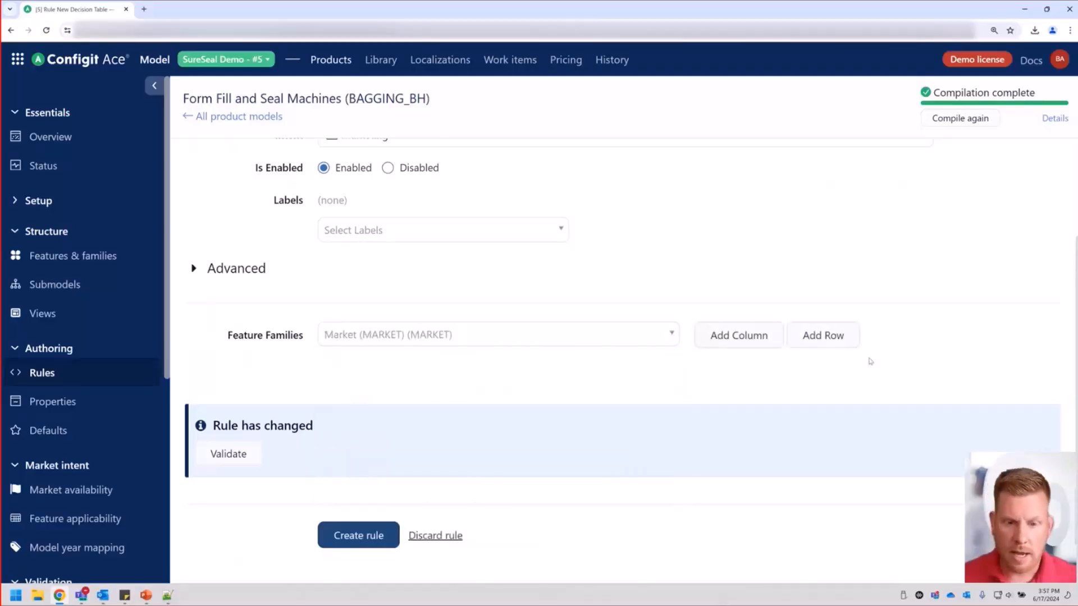
{"action": "left_click", "coordinate": [731, 343]}
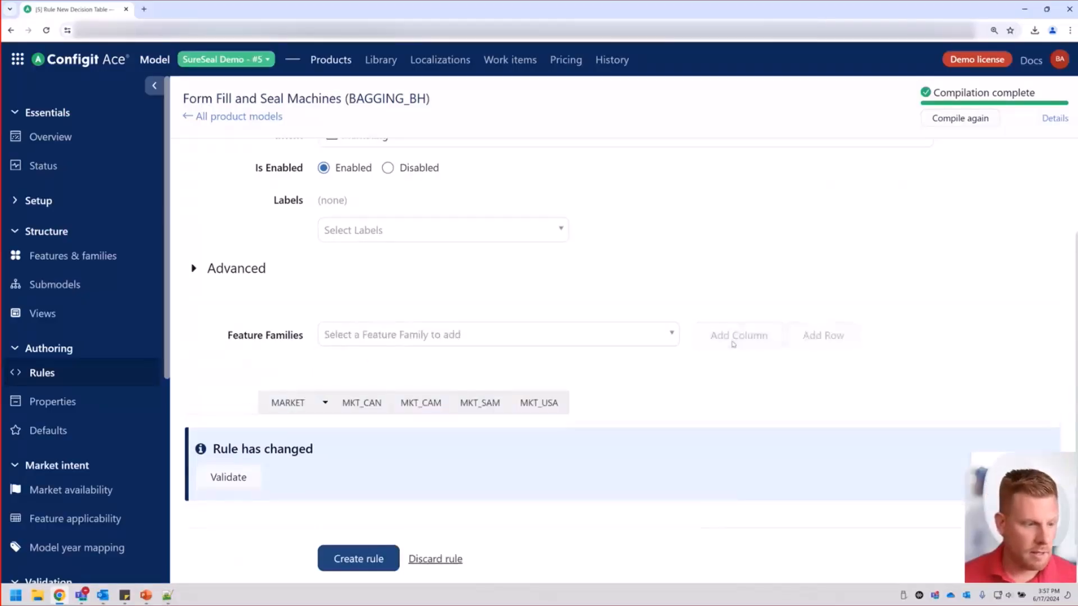
Add the Main Facility Power (POWER_MAIN) feature family to the decision table as a row.
{"action": "left_click", "coordinate": [404, 336]}
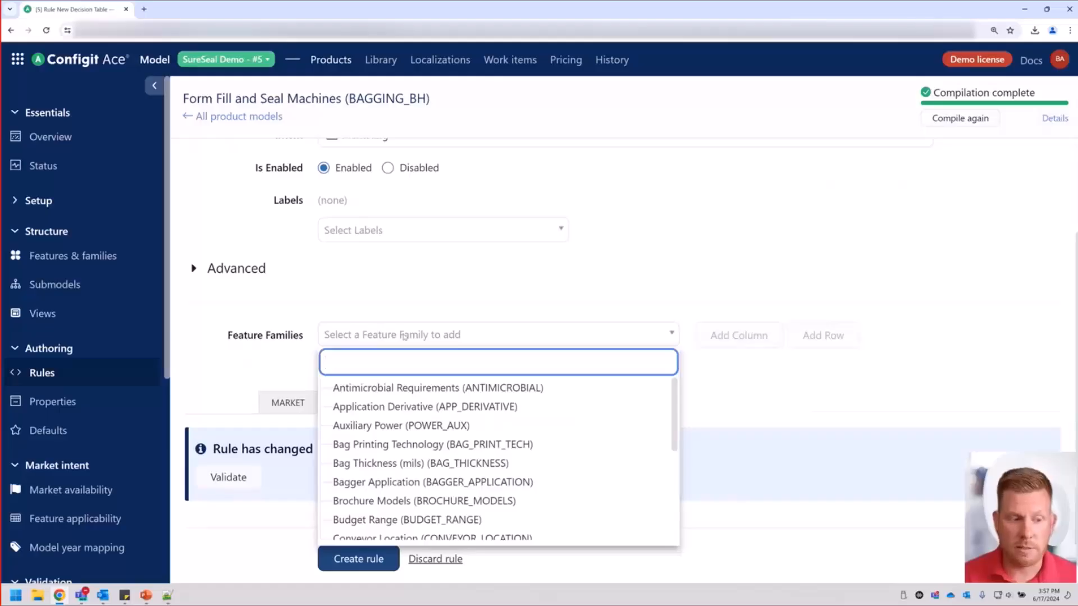
{"action": "type", "text": "vol"}
{"action": "left_click", "coordinate": [405, 408]}
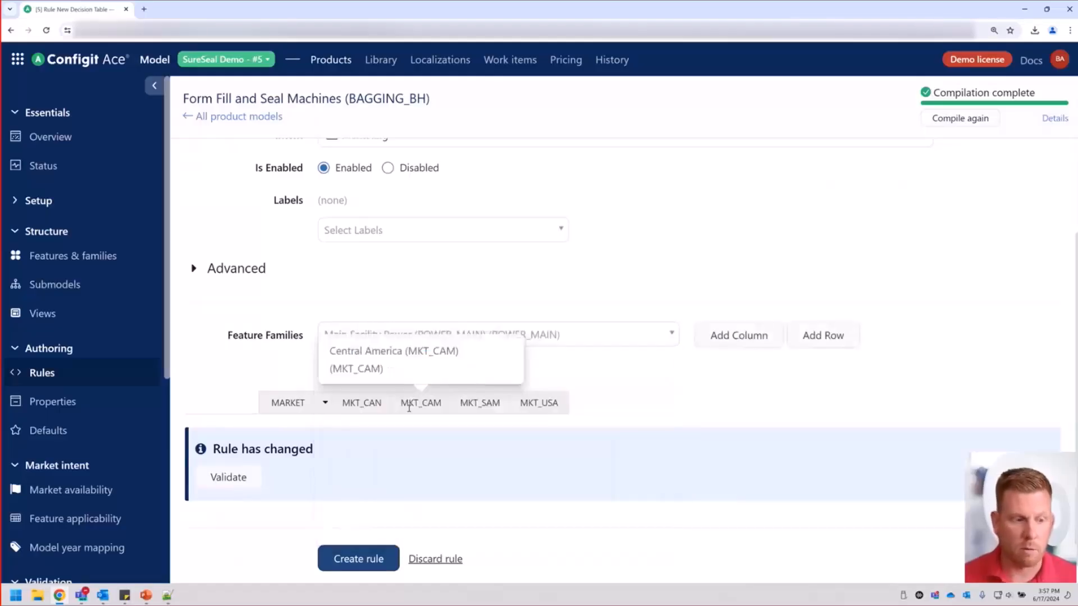
{"action": "left_click", "coordinate": [821, 340]}
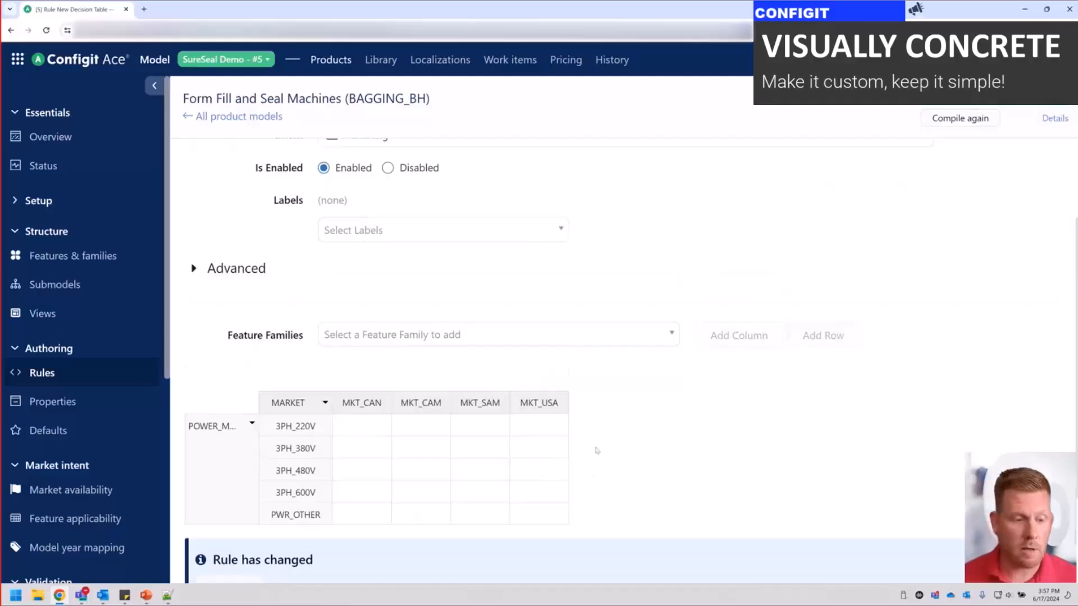
Allow 3PH_480V and 3PH_600V for MKT_CAN, and 3PH_220V and 3PH_480V for MKT_USA in the decision table.
{"action": "scroll", "coordinate": [597, 450], "scroll_direction": "down", "scroll_amount": 1}
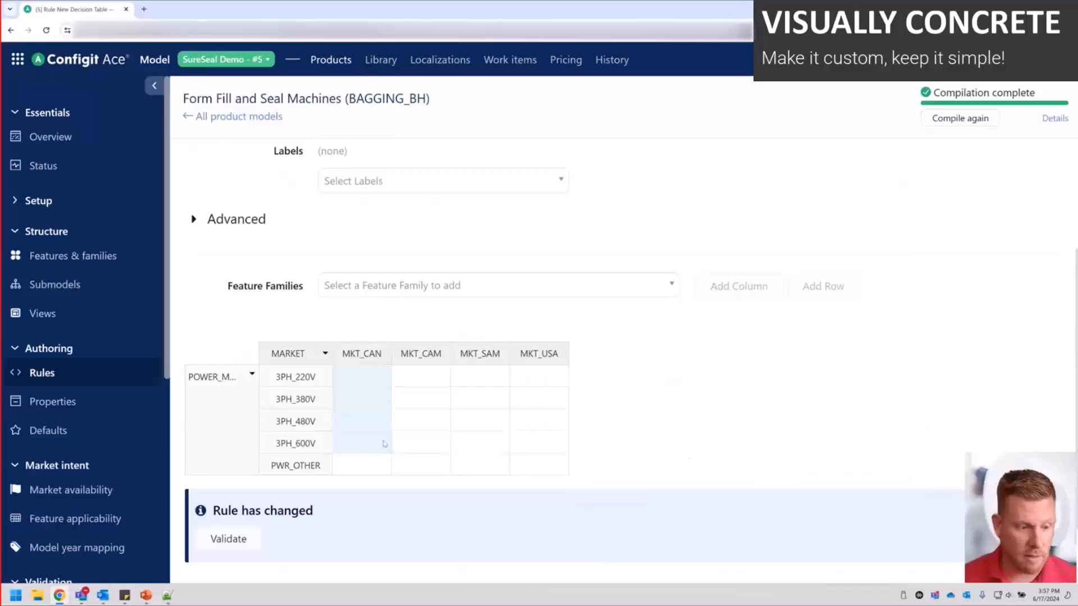
{"action": "left_click", "coordinate": [361, 421]}
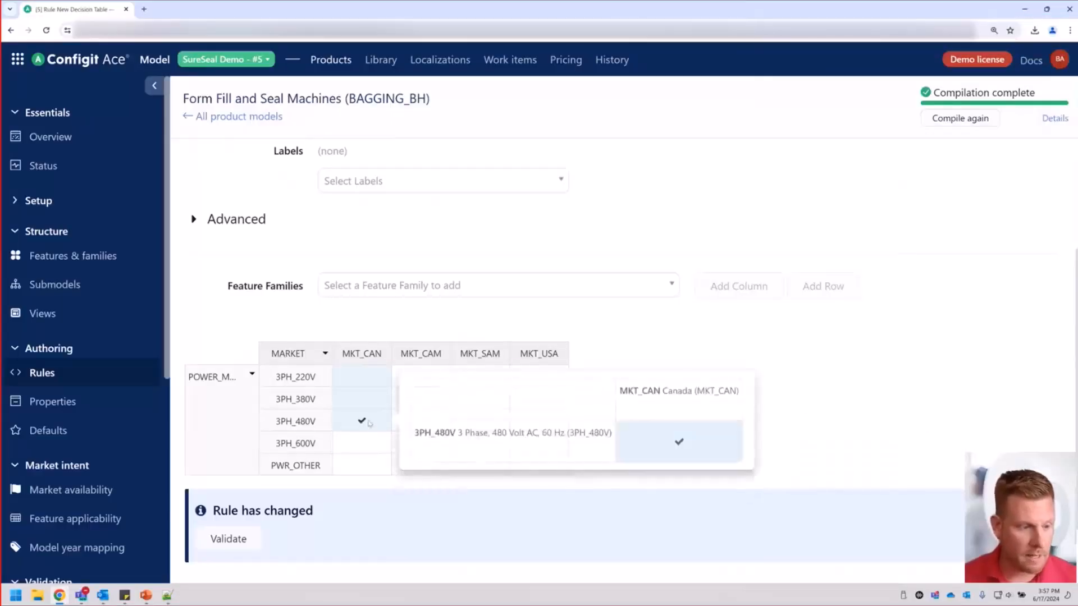
{"action": "left_click", "coordinate": [363, 449]}
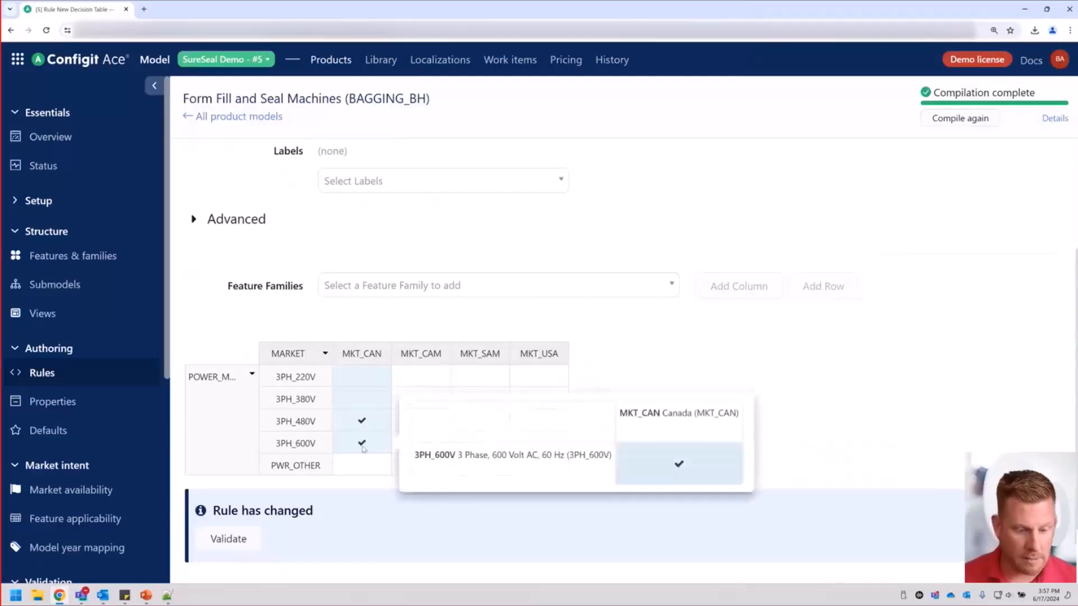
{"action": "left_click", "coordinate": [547, 376]}
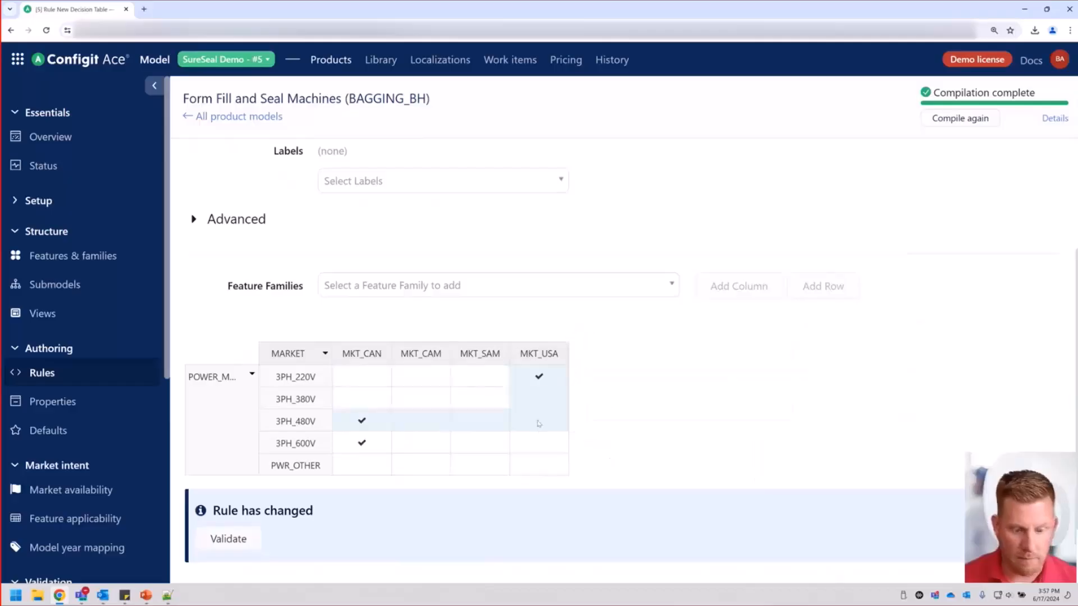
{"action": "left_click", "coordinate": [538, 421]}
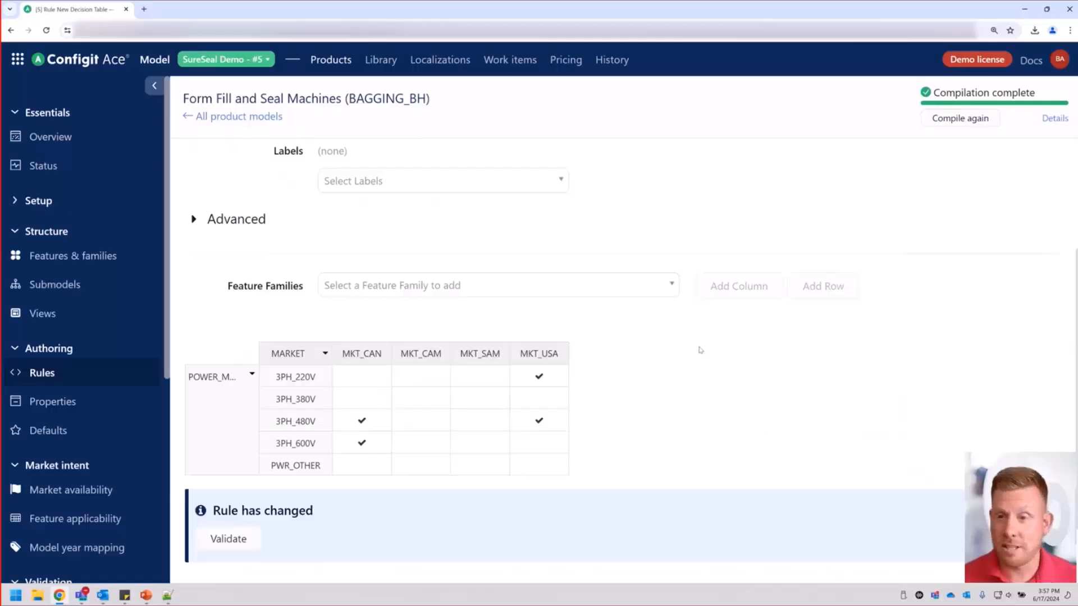
Add the Application Derivative (APP_DERIVATIVE) feature family to the decision table as another column.
{"action": "left_click", "coordinate": [672, 292]}
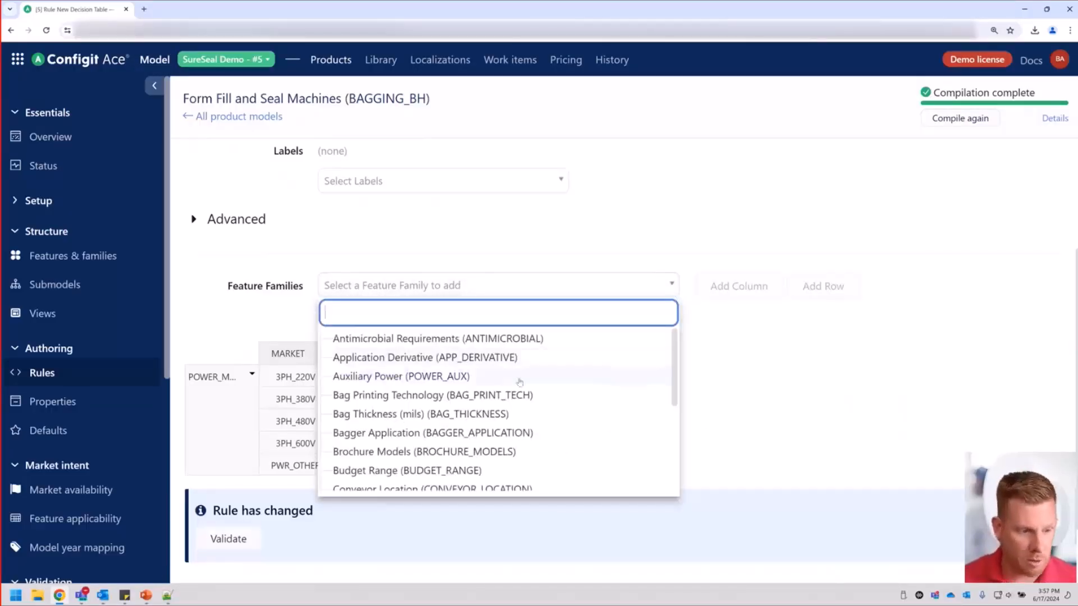
{"action": "scroll", "coordinate": [494, 385], "scroll_direction": "down", "scroll_amount": 1}
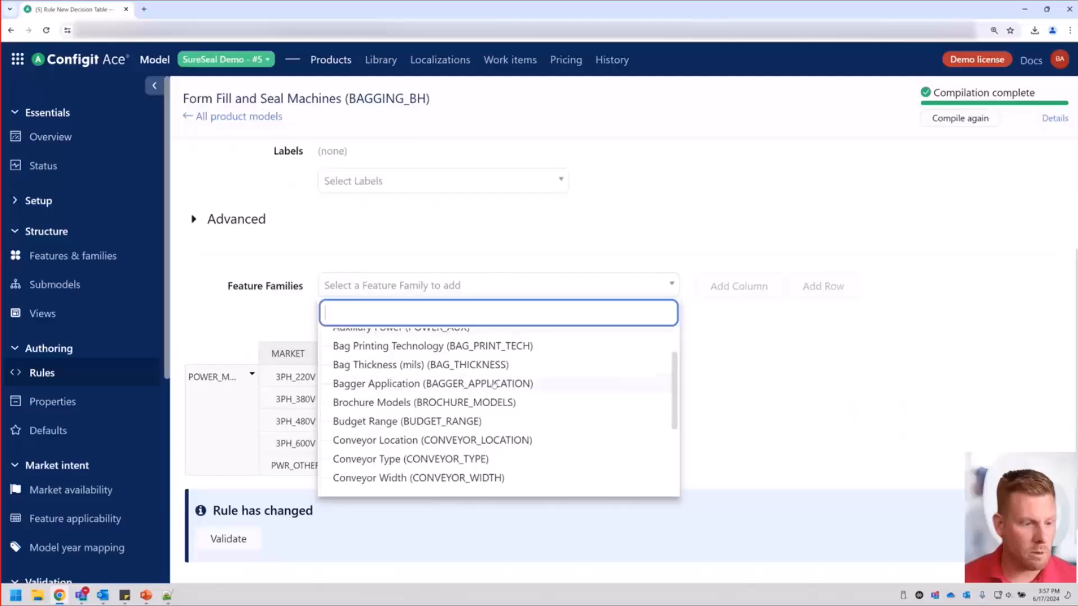
{"action": "scroll", "coordinate": [470, 443], "scroll_direction": "up", "scroll_amount": 1}
{"action": "left_click", "coordinate": [464, 360]}
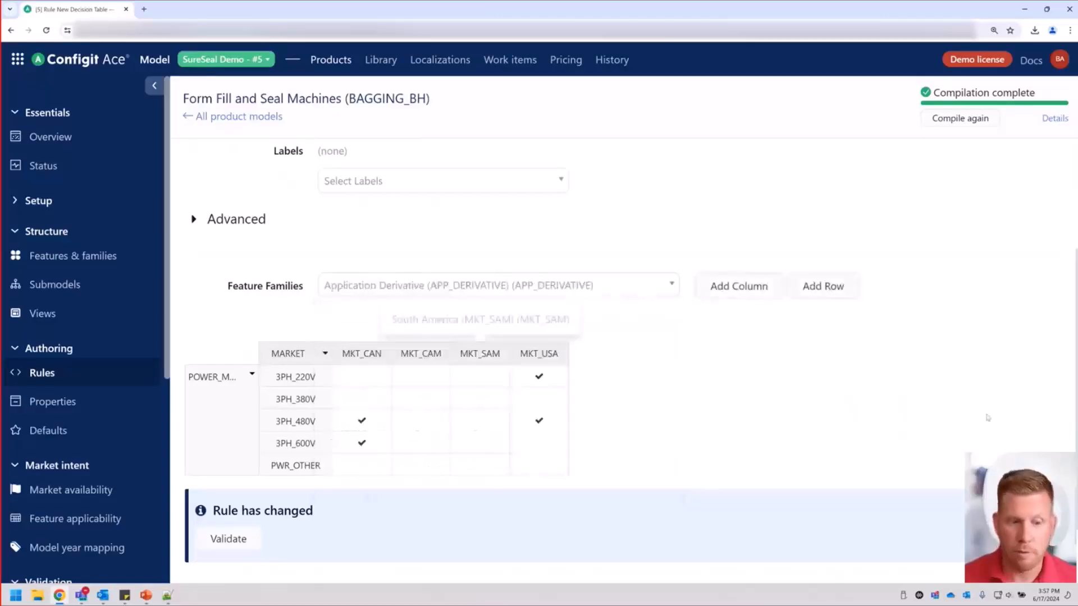
{"action": "left_click", "coordinate": [756, 290]}
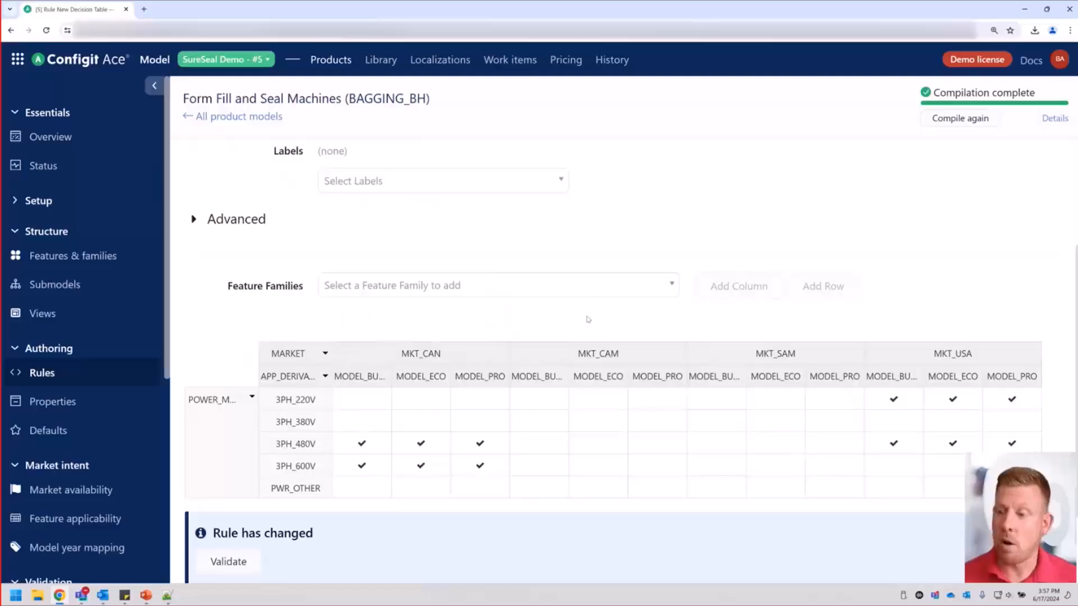
Discard the decision table rule and start a new data table rule.
{"action": "scroll", "coordinate": [337, 404], "scroll_direction": "down", "scroll_amount": 2}
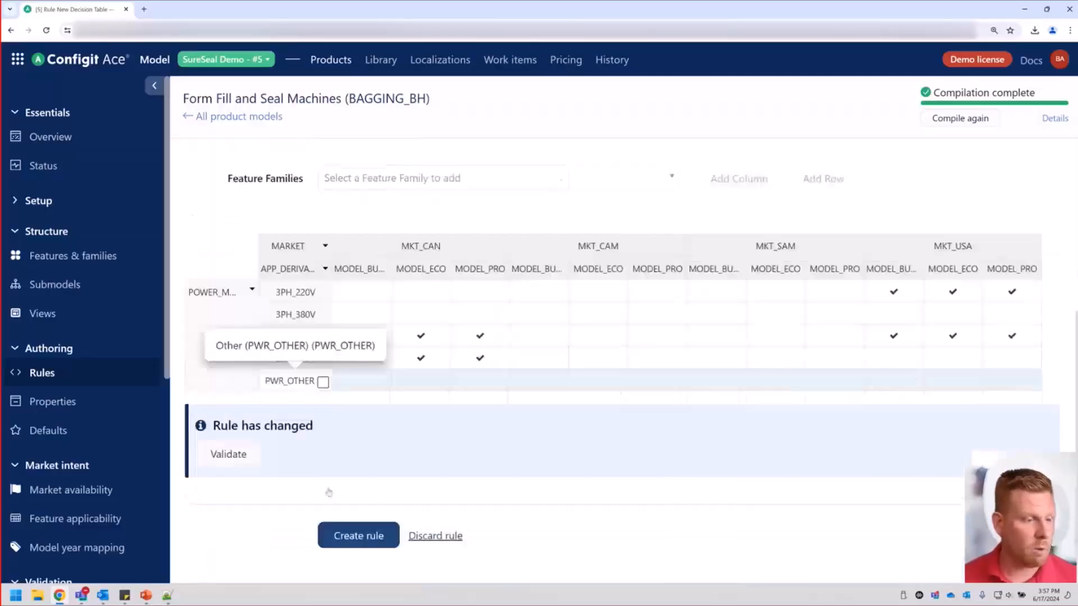
{"action": "left_click", "coordinate": [434, 537]}
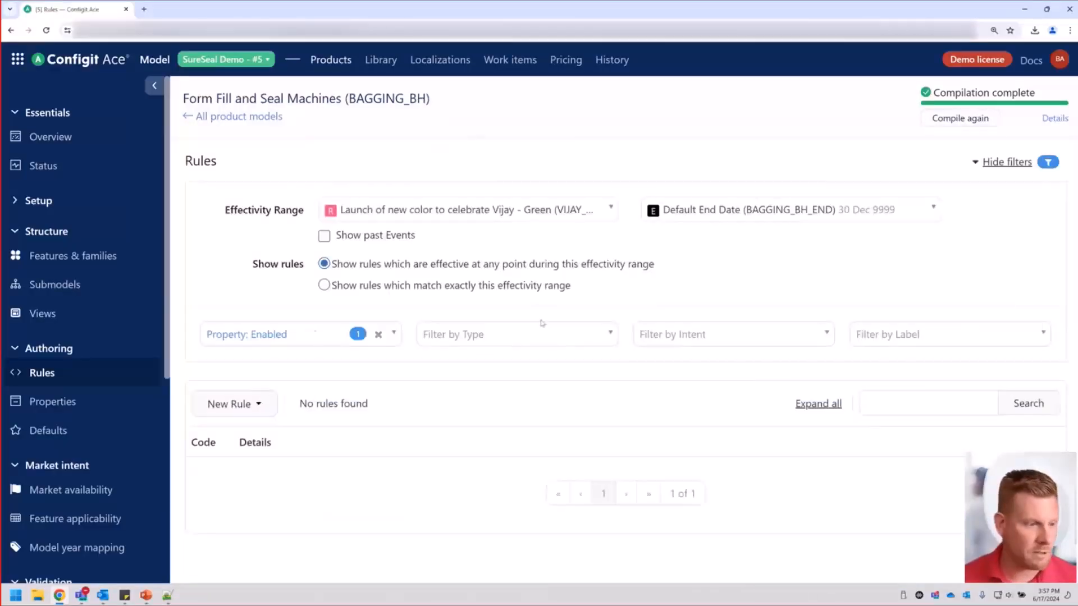
{"action": "left_click", "coordinate": [253, 404]}
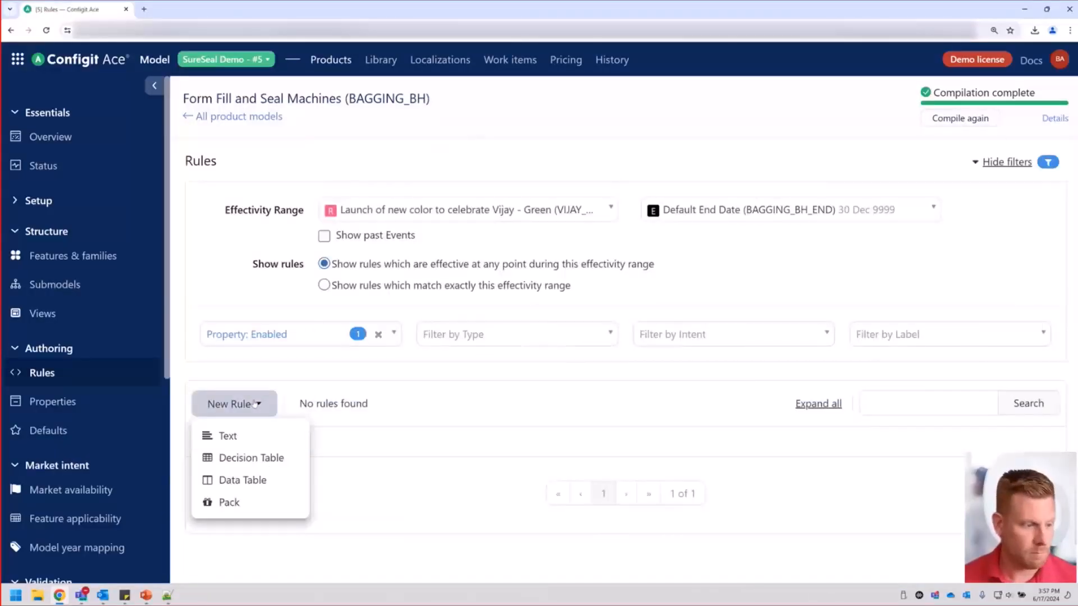
{"action": "left_click", "coordinate": [282, 491]}
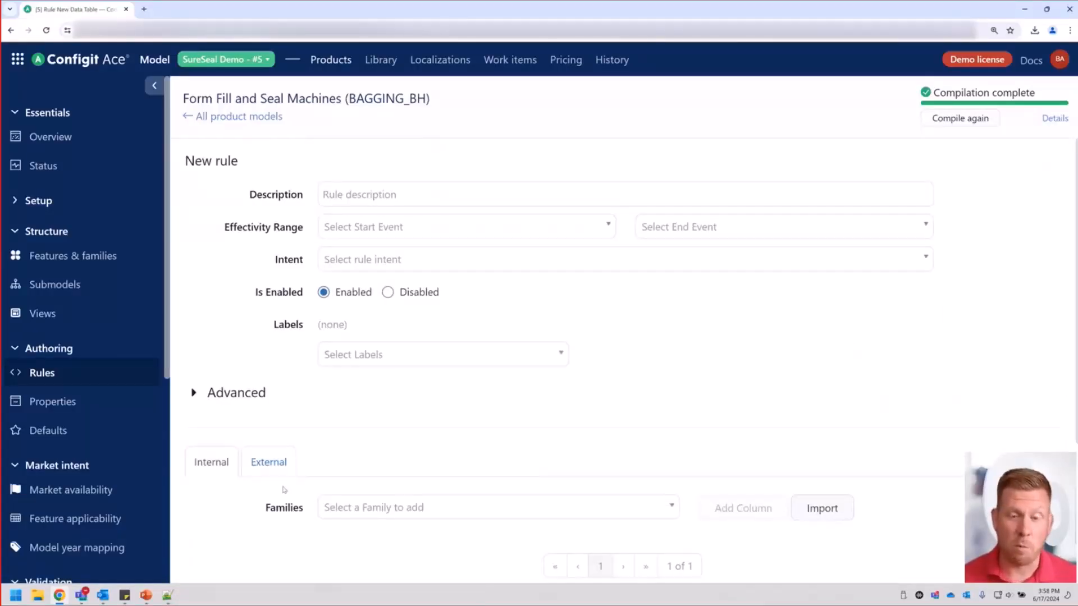
Import the Market vs Main Facility Voltage.xlsx spreadsheet from the Desktop into the data table and validate the rule.
{"action": "scroll", "coordinate": [608, 409], "scroll_direction": "down", "scroll_amount": 2}
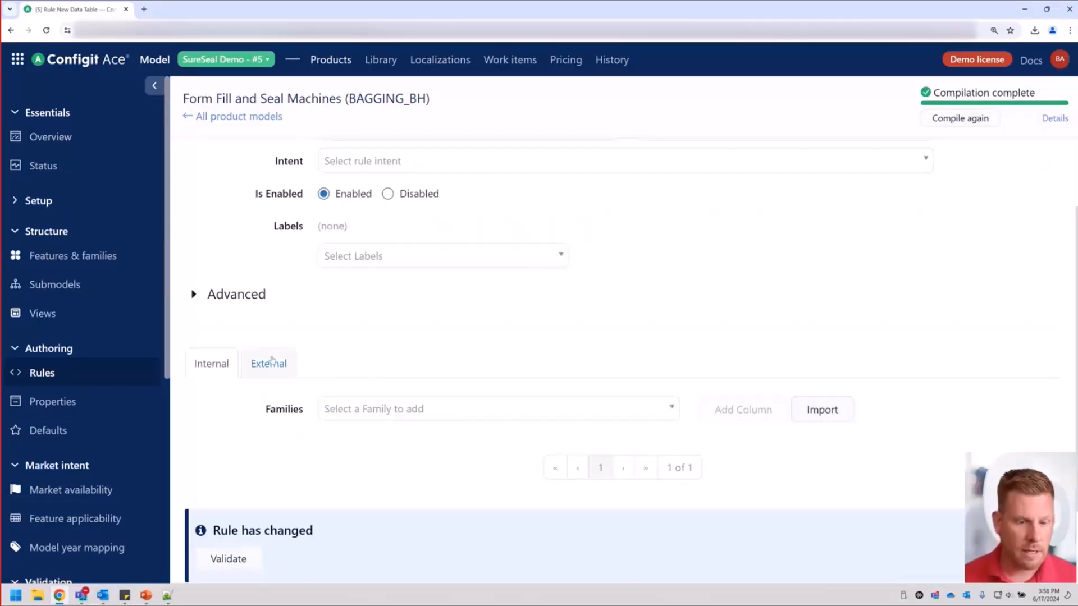
{"action": "left_click", "coordinate": [833, 408]}
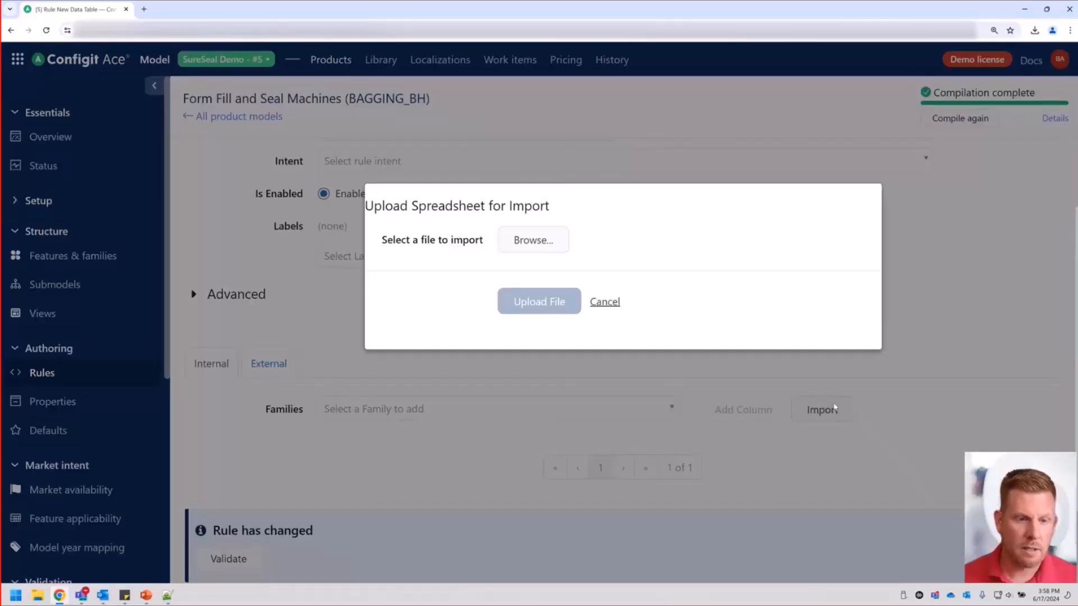
{"action": "left_click", "coordinate": [532, 240]}
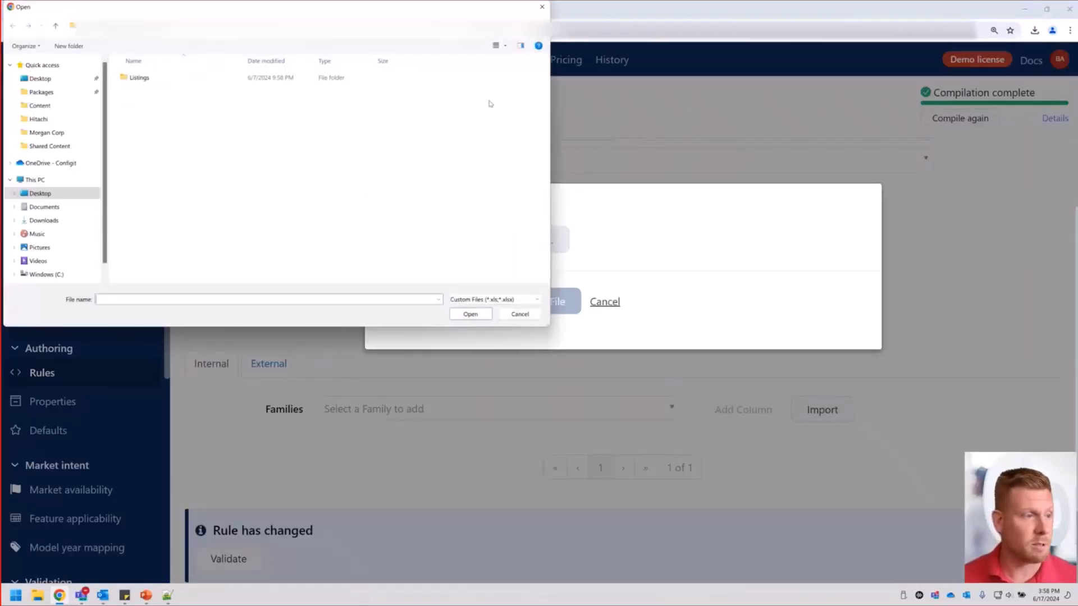
{"action": "left_click", "coordinate": [47, 78]}
{"action": "double_click", "coordinate": [248, 94]}
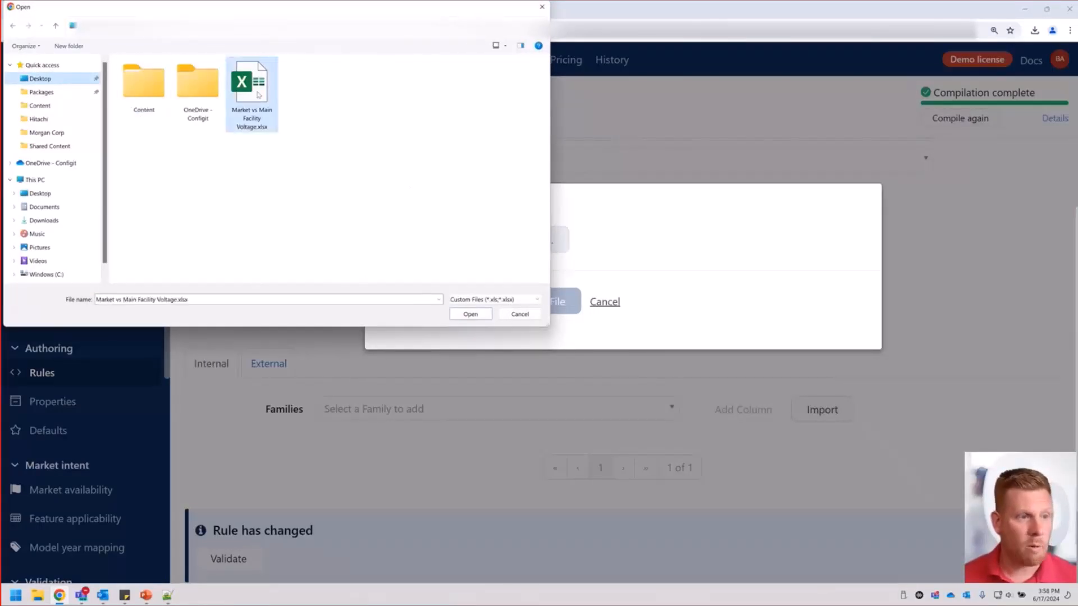
{"action": "left_click", "coordinate": [533, 304]}
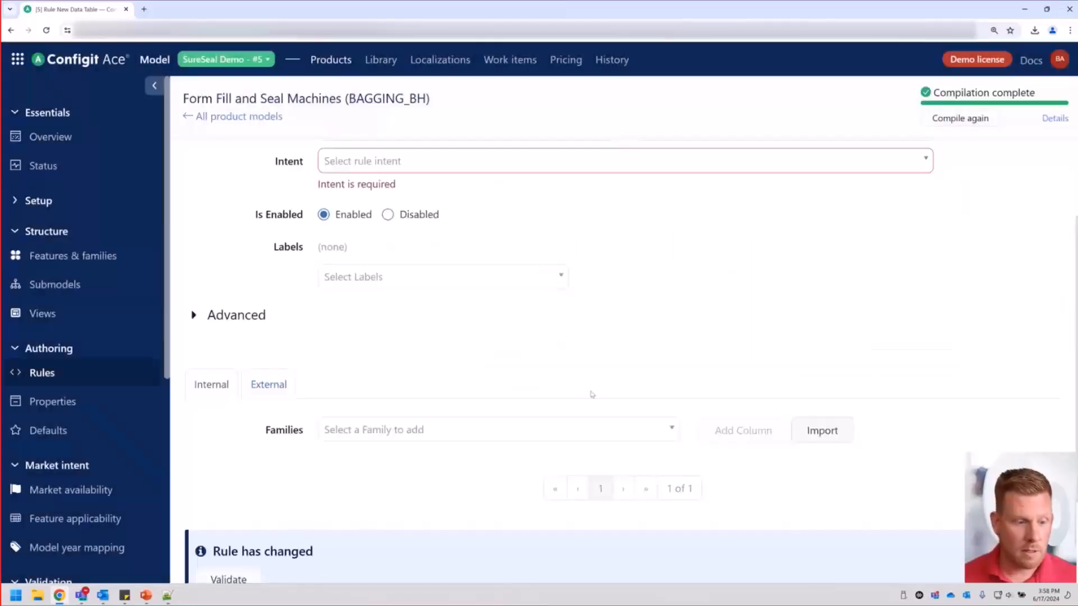
{"action": "scroll", "coordinate": [592, 393], "scroll_direction": "down", "scroll_amount": 4}
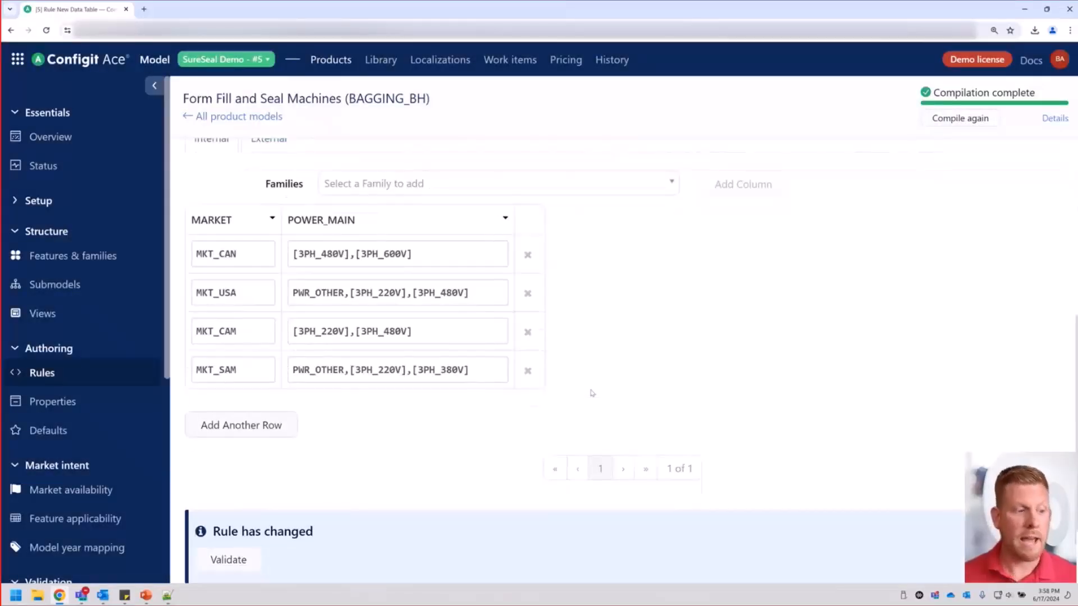
{"action": "left_click", "coordinate": [249, 557]}
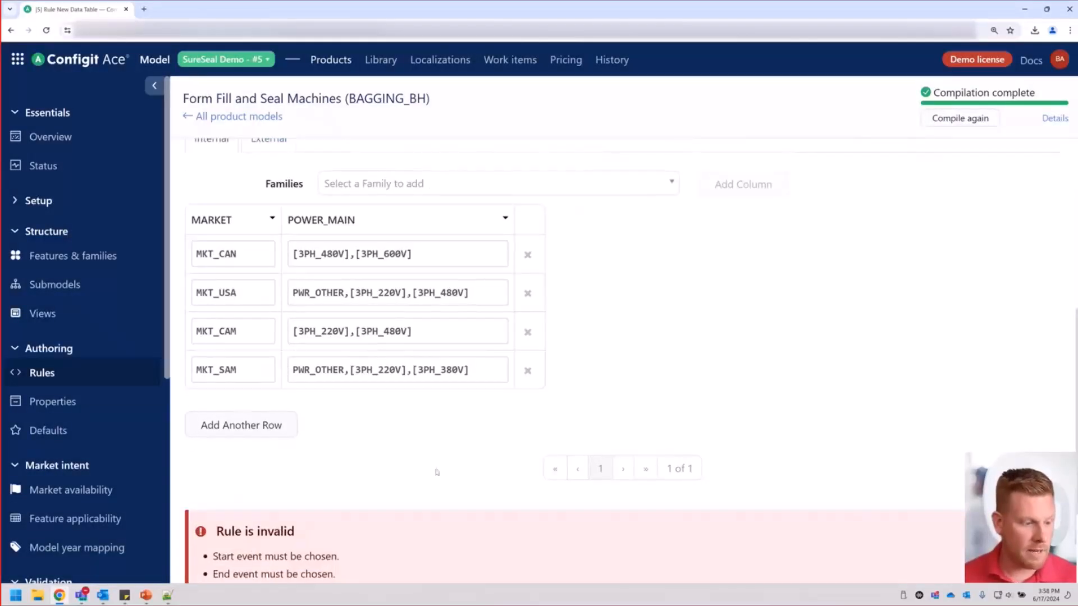
Set the data table rule's effectivity range from Default Start Date to Default End Date.
{"action": "scroll", "coordinate": [449, 435], "scroll_direction": "up", "scroll_amount": 3}
{"action": "left_click", "coordinate": [466, 330]}
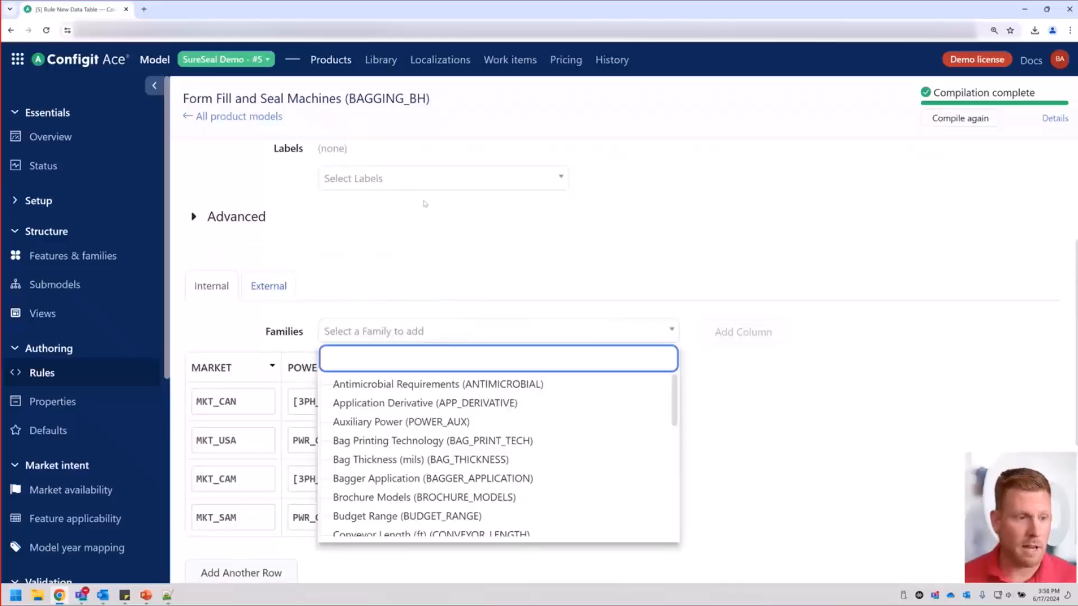
{"action": "left_click", "coordinate": [436, 252]}
{"action": "scroll", "coordinate": [432, 224], "scroll_direction": "up", "scroll_amount": 3}
{"action": "left_click", "coordinate": [438, 178]}
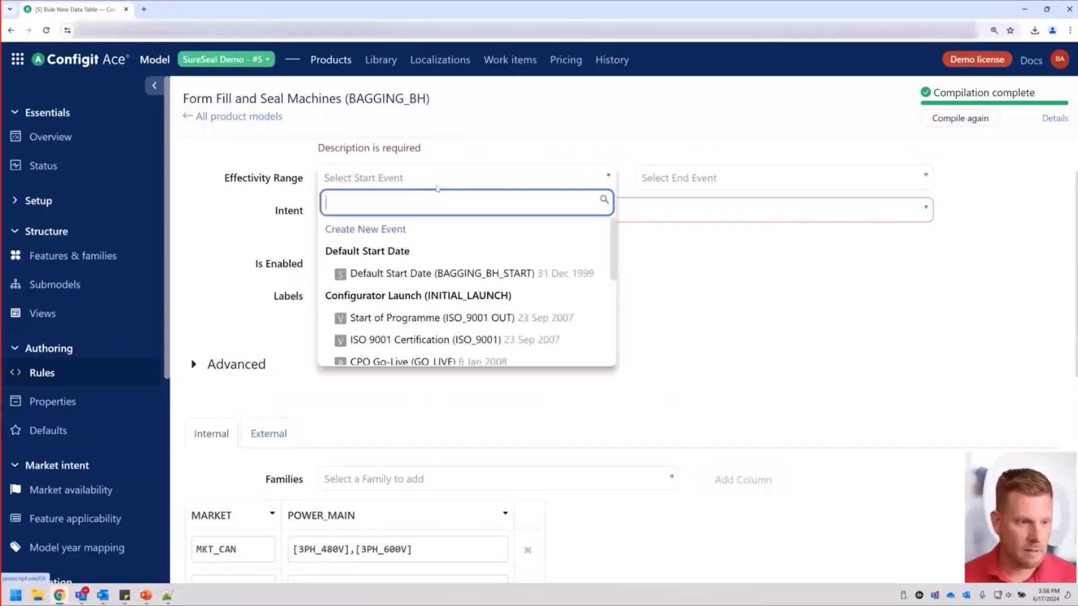
{"action": "left_click", "coordinate": [393, 273]}
{"action": "left_click", "coordinate": [728, 176]}
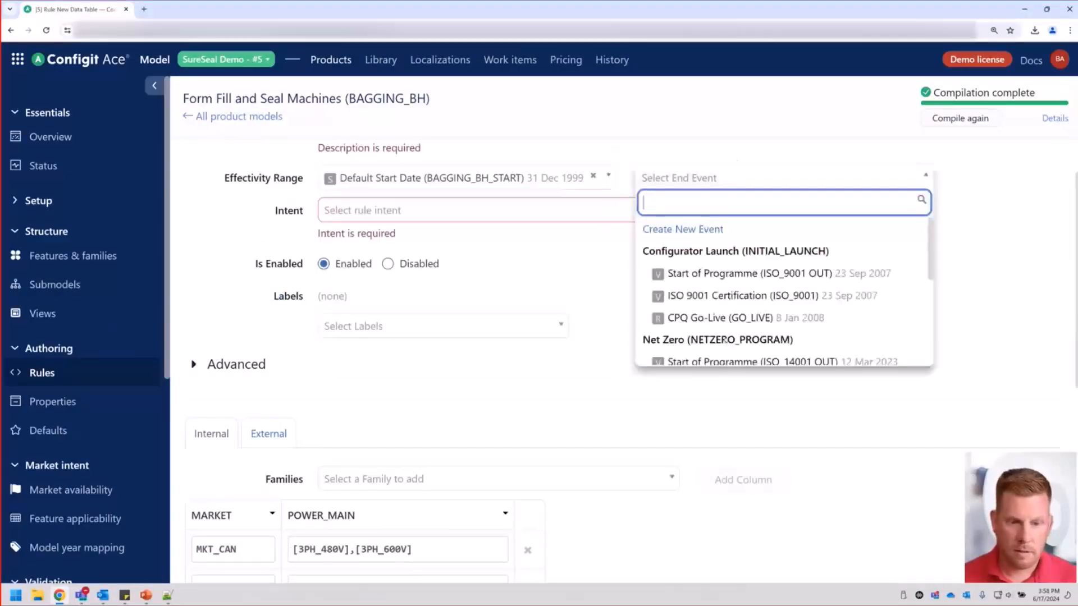
{"action": "scroll", "coordinate": [725, 340], "scroll_direction": "down", "scroll_amount": 5}
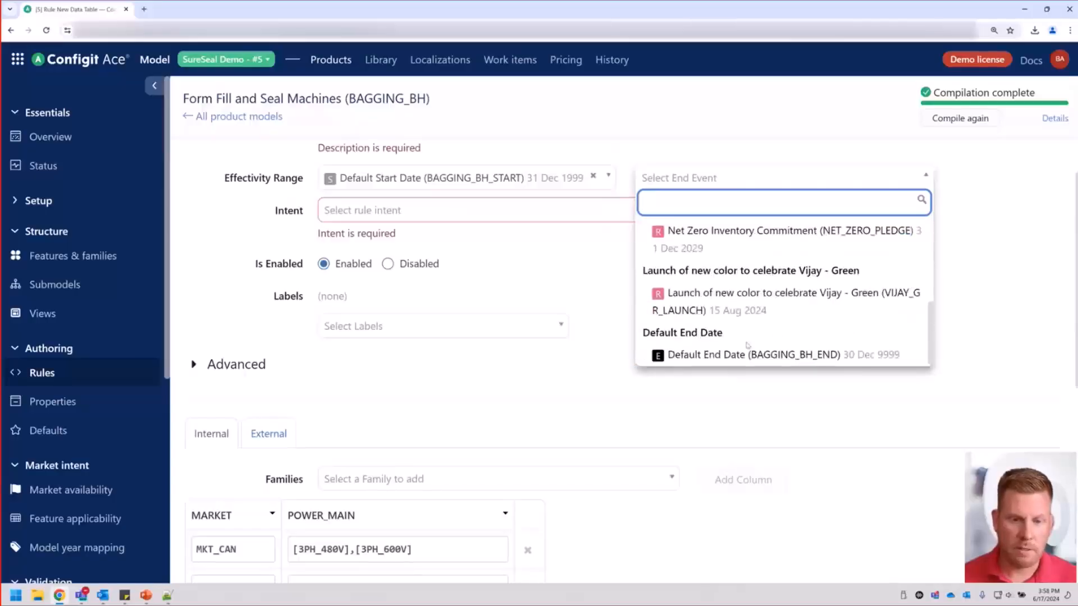
{"action": "left_click", "coordinate": [741, 354]}
Set the data table rule's intent to Engineering.
{"action": "left_click", "coordinate": [481, 211]}
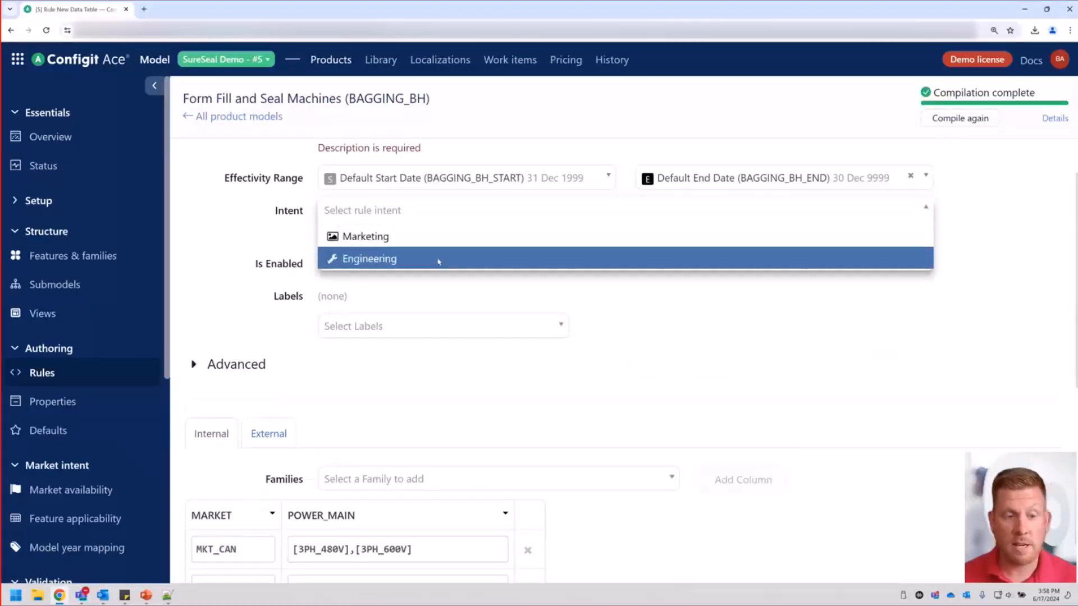
{"action": "left_click", "coordinate": [438, 261]}
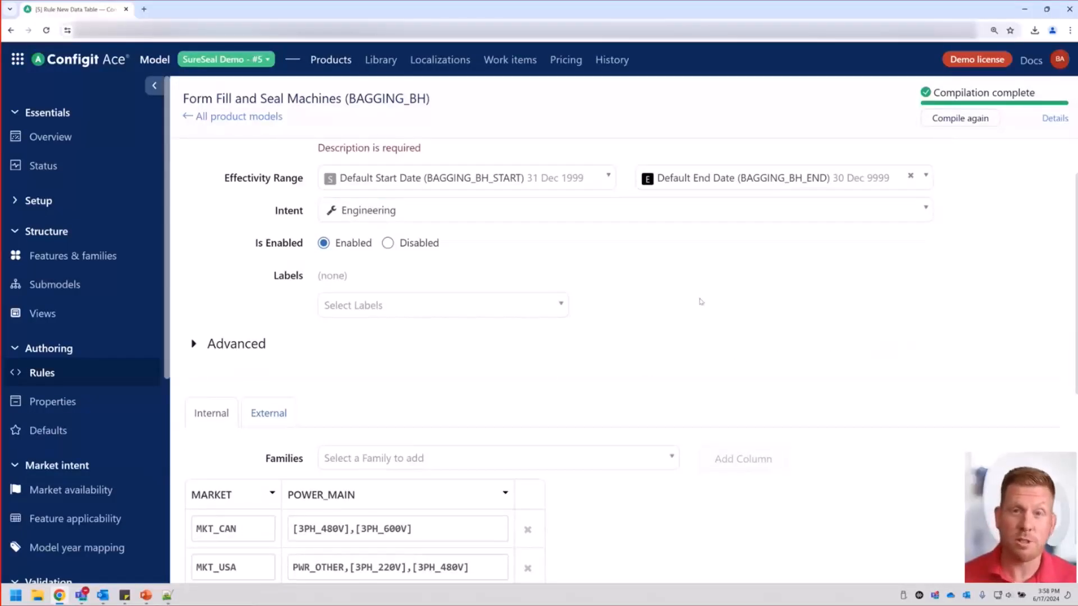
{"action": "scroll", "coordinate": [701, 301], "scroll_direction": "down", "scroll_amount": 4}
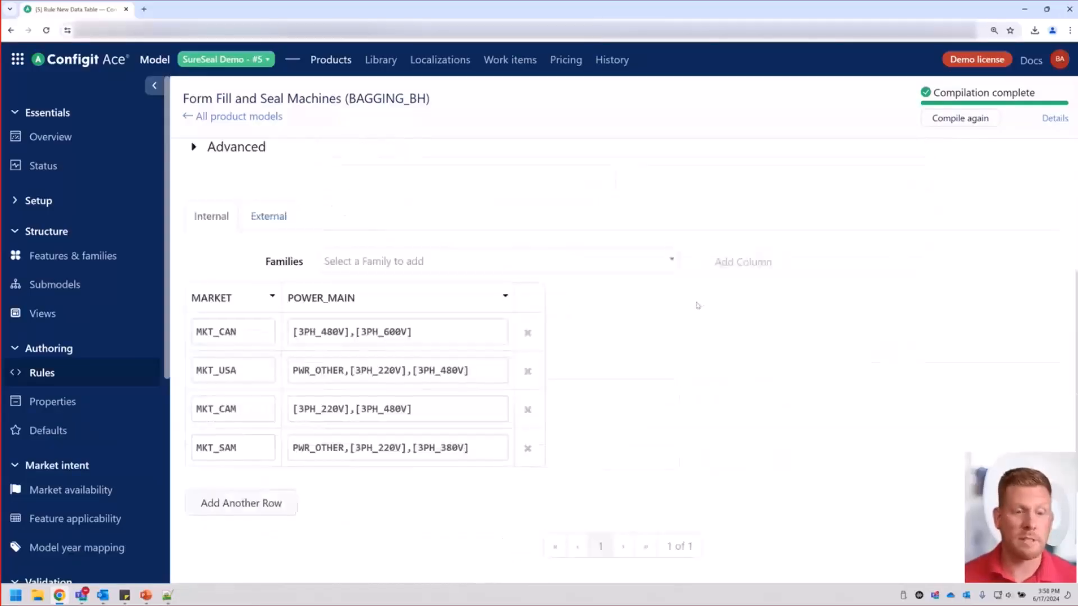
{"action": "scroll", "coordinate": [598, 367], "scroll_direction": "down", "scroll_amount": 2}
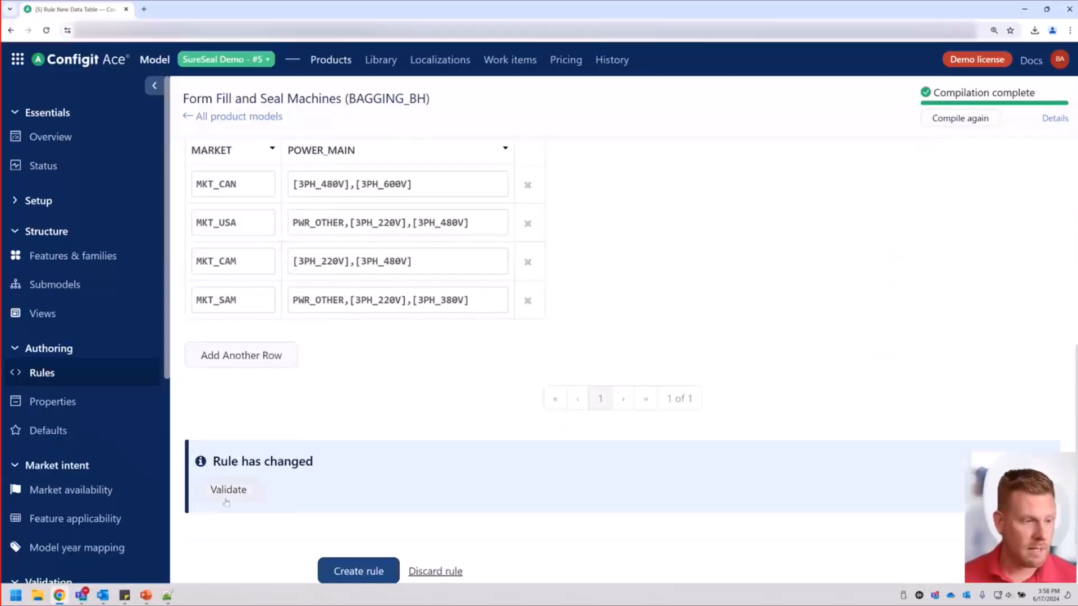